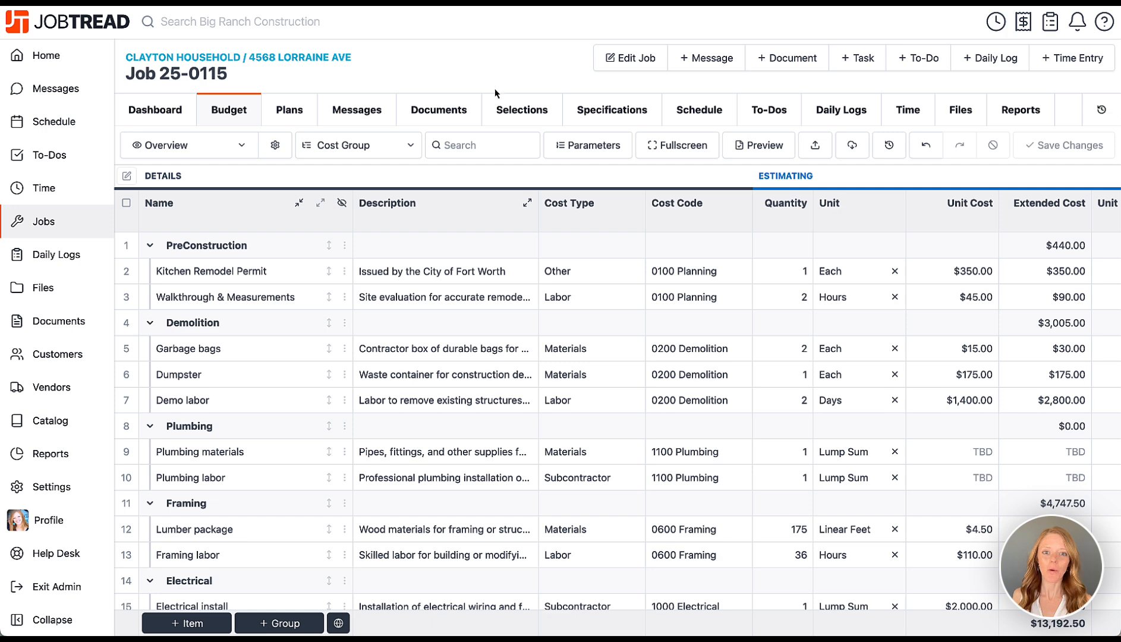
# Step: Add the catalog cost item Kitchen Design Remodel Fee to the PreConstruction group of the budget
pyautogui.click(344, 246)
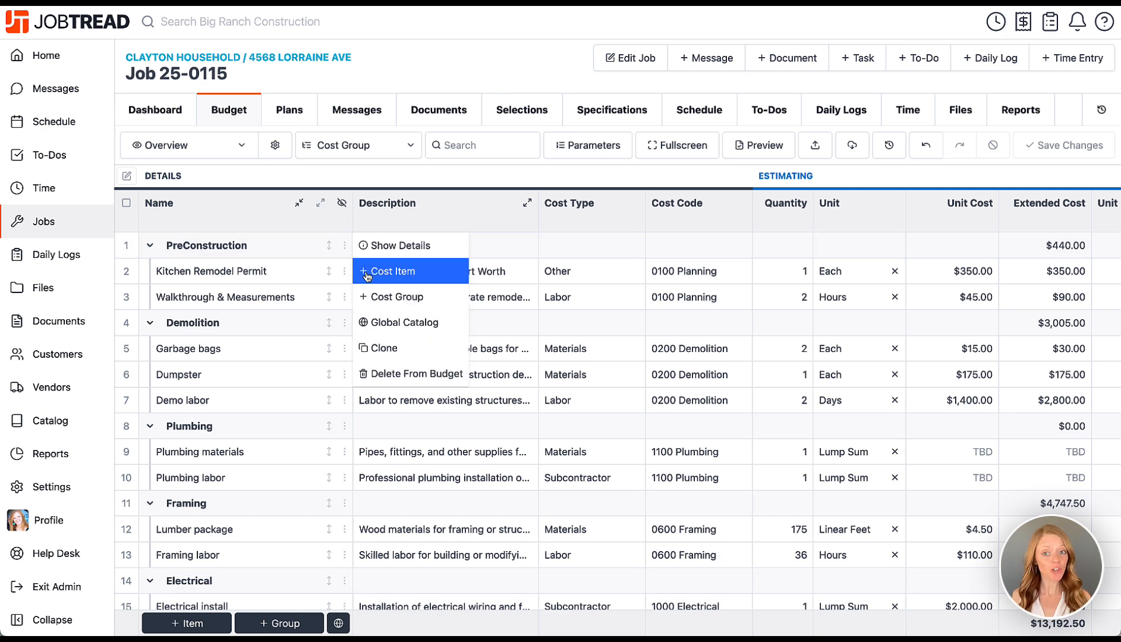
pyautogui.click(389, 271)
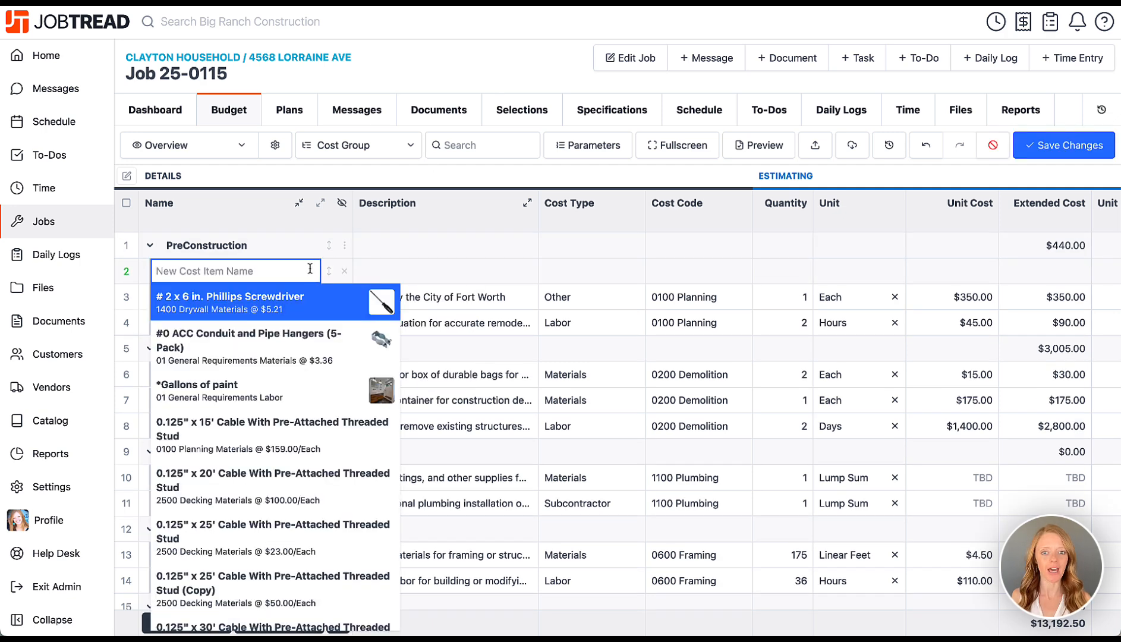
pyautogui.write('kitchen des')
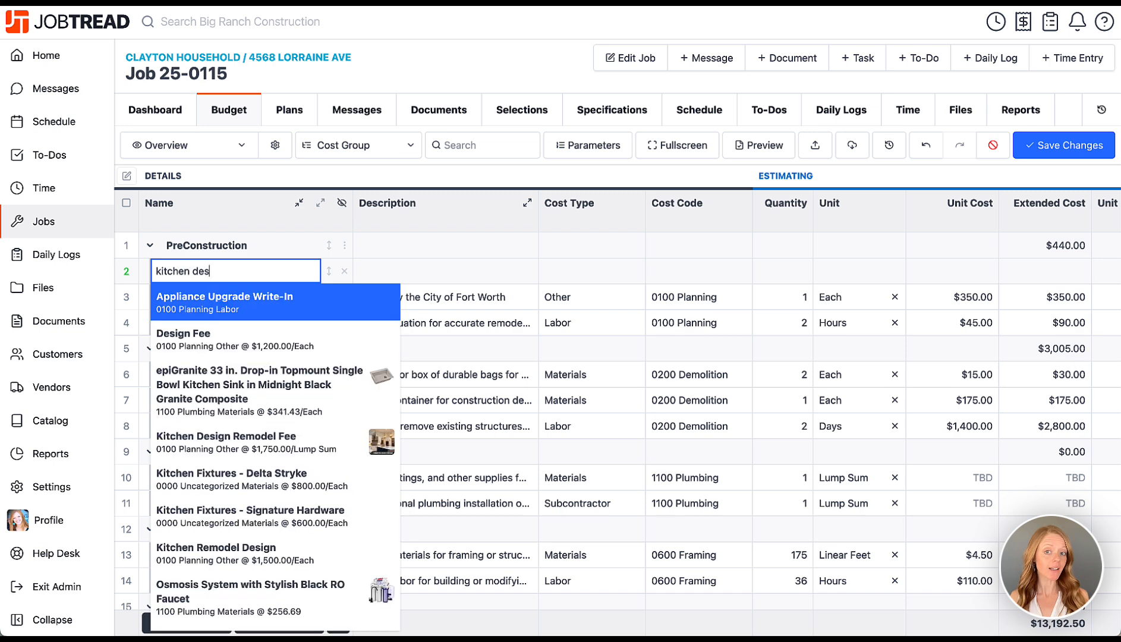
pyautogui.write('ign fee')
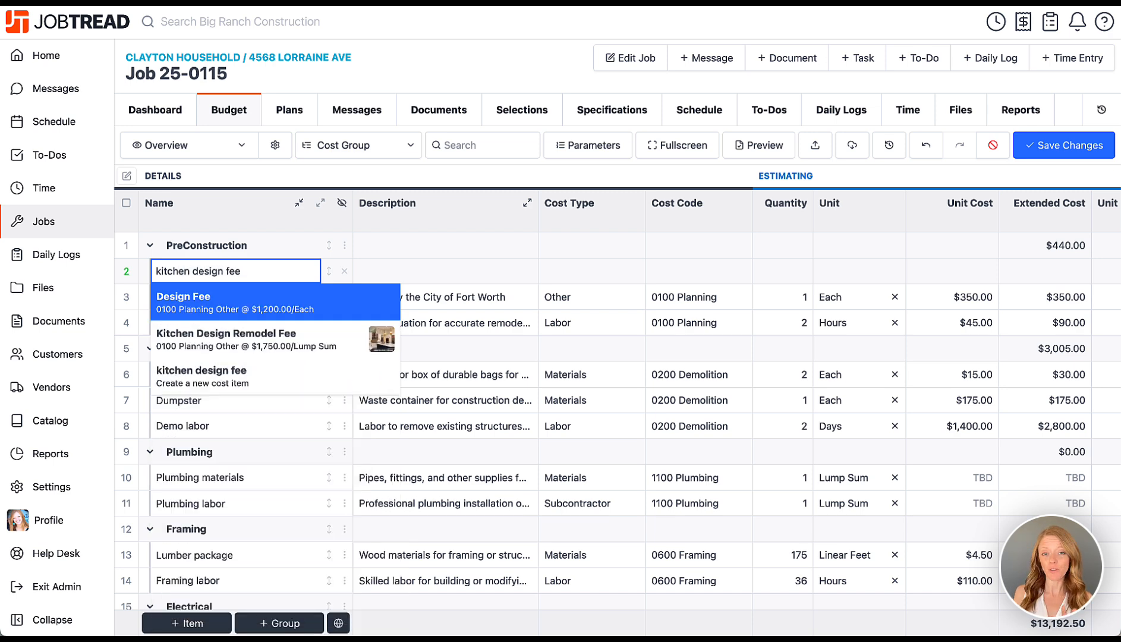
pyautogui.click(292, 336)
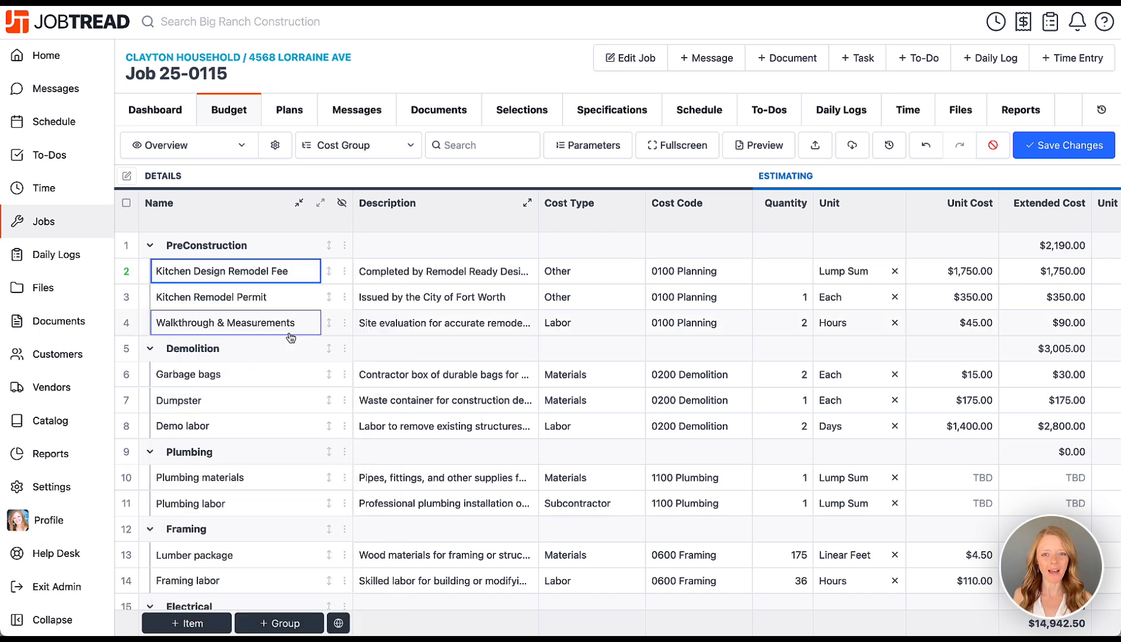
# Step: Edit the Kitchen Design Remodel Fee description to read "2 week design phase, completed by Remodel Ready Design."
pyautogui.click(359, 280)
pyautogui.write('2 week d')
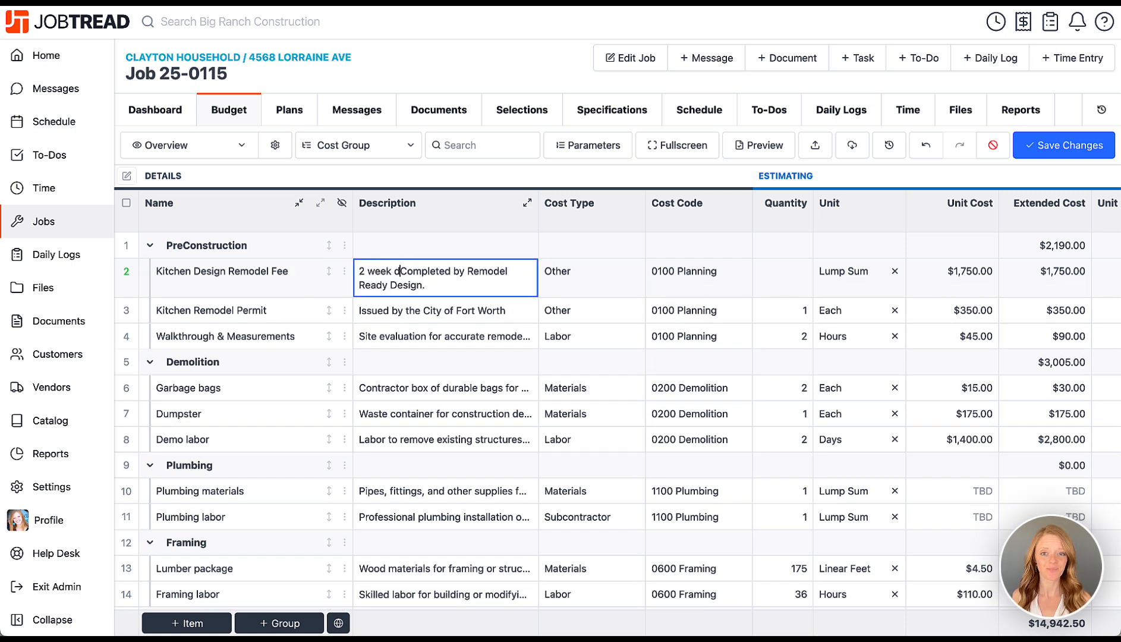
pyautogui.write('esign phase,')
pyautogui.press('Delete')
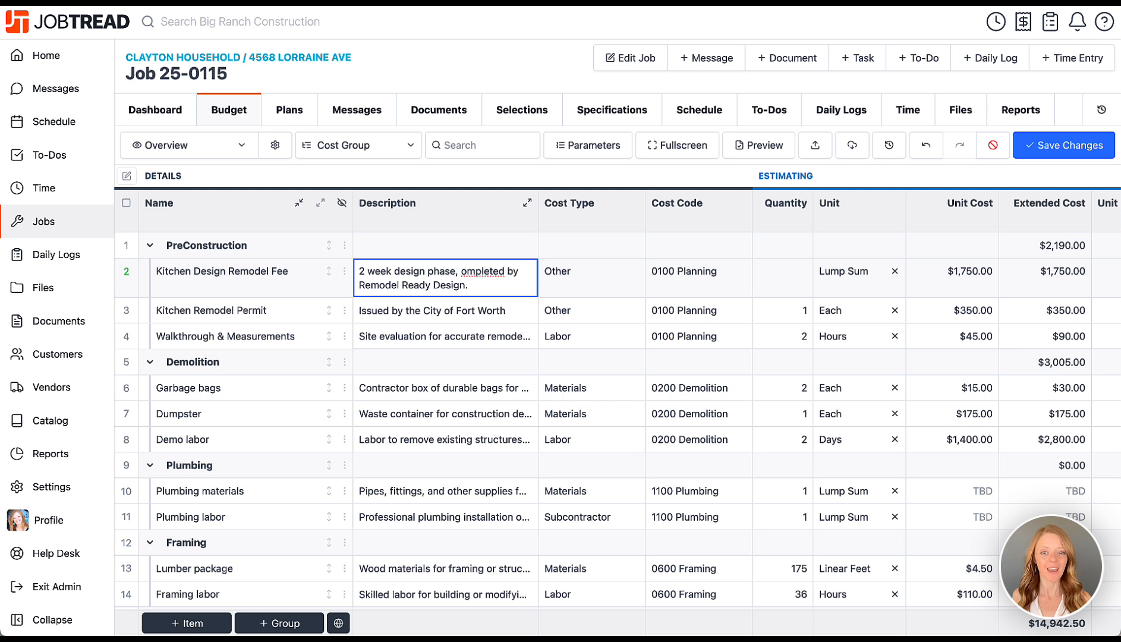
pyautogui.write('c')
# Step: Set the Kitchen Design Remodel Fee quantity to 1 and unit cost to $1,900, and save the budget
pyautogui.click(782, 271)
pyautogui.write('1')
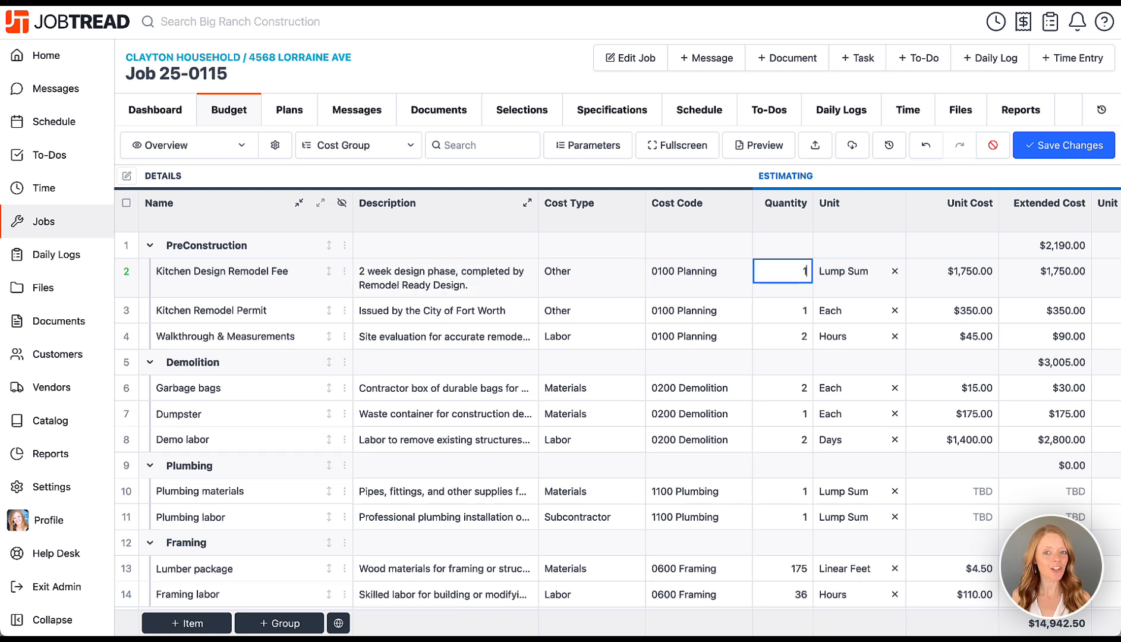
pyautogui.click(944, 271)
pyautogui.write('1900')
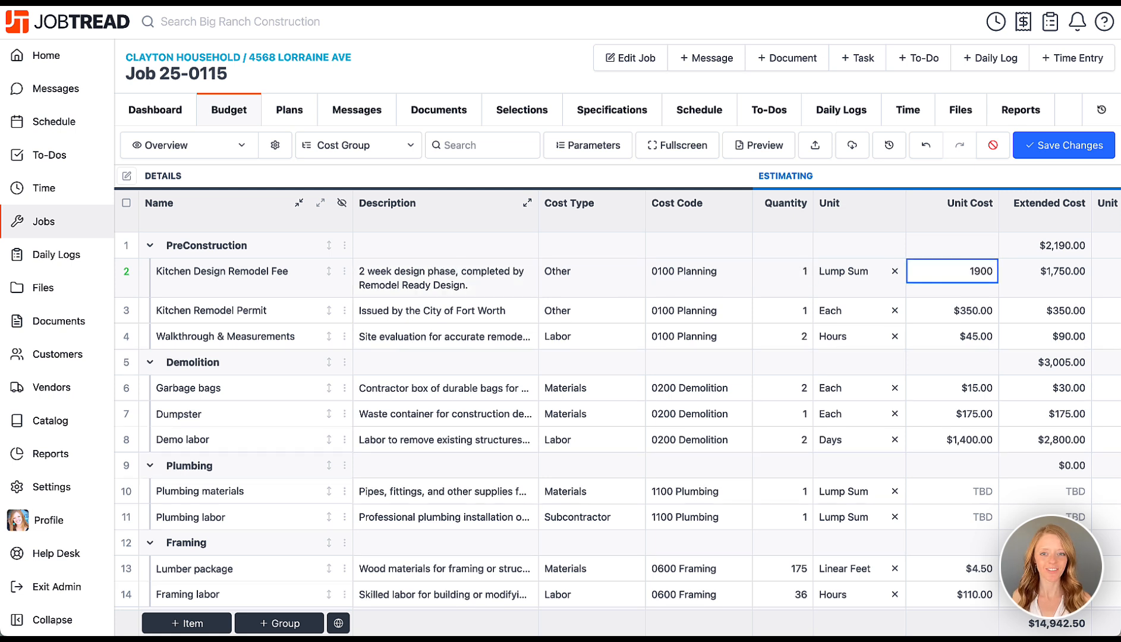
pyautogui.press('Return')
pyautogui.click(1037, 151)
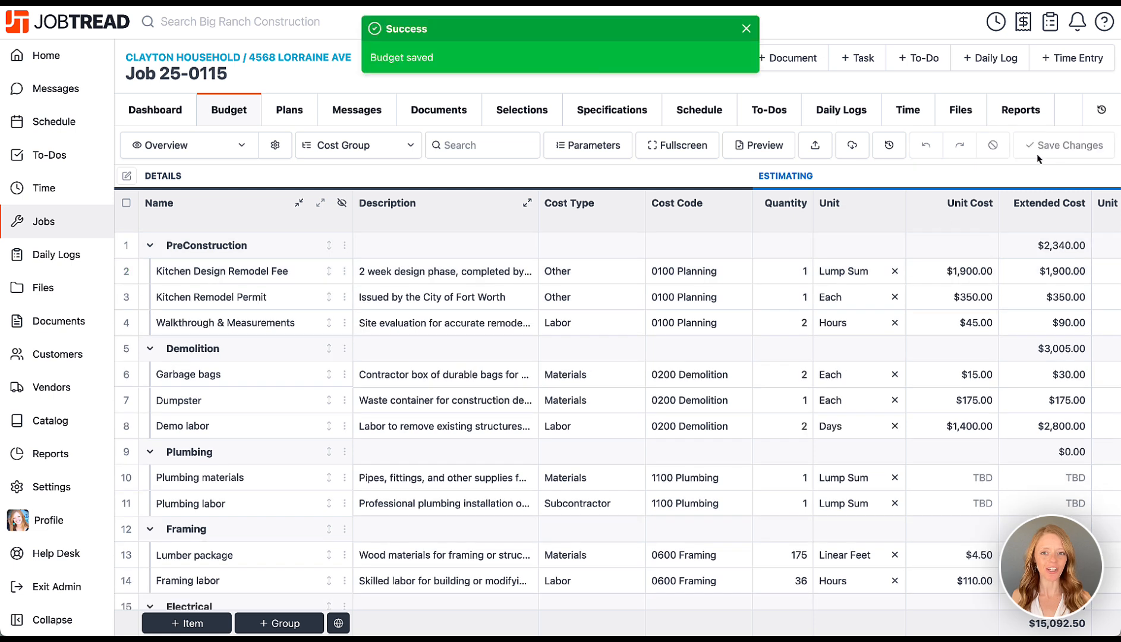
# Step: Push the Kitchen Design Remodel Fee's description, unit cost and unit price from the budget to the catalog
pyautogui.click(344, 272)
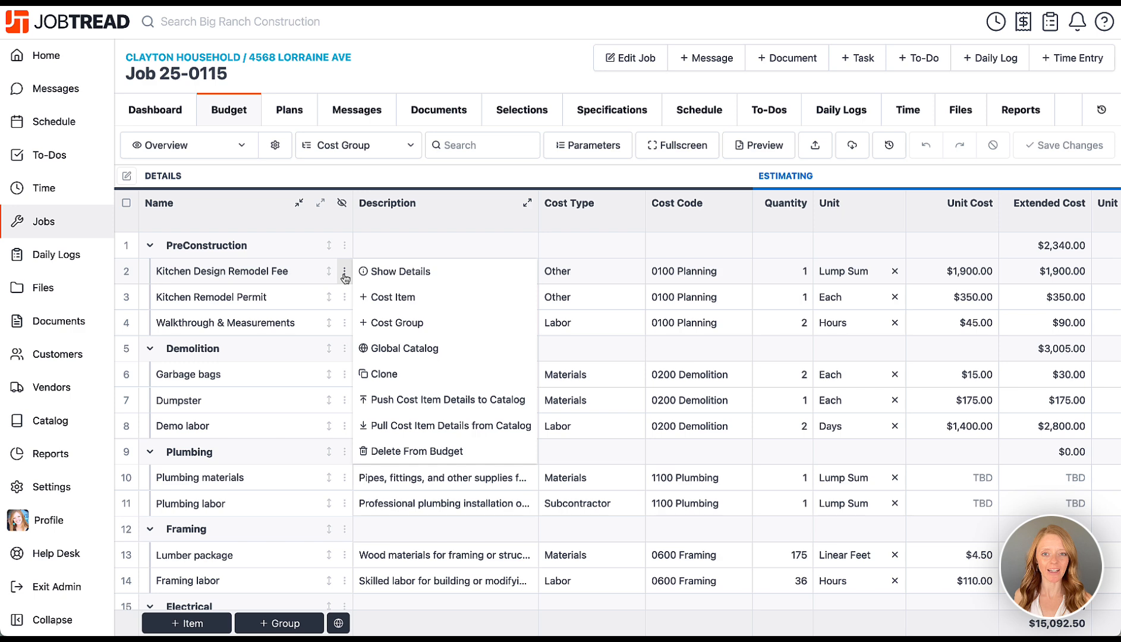
pyautogui.click(396, 400)
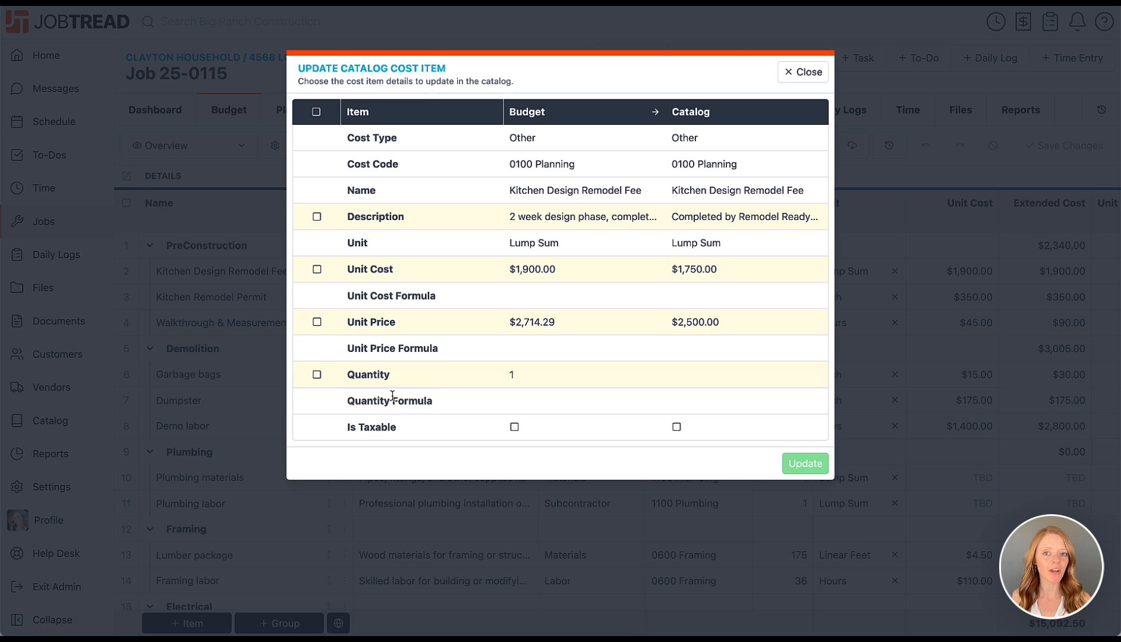
pyautogui.click(317, 217)
pyautogui.click(318, 270)
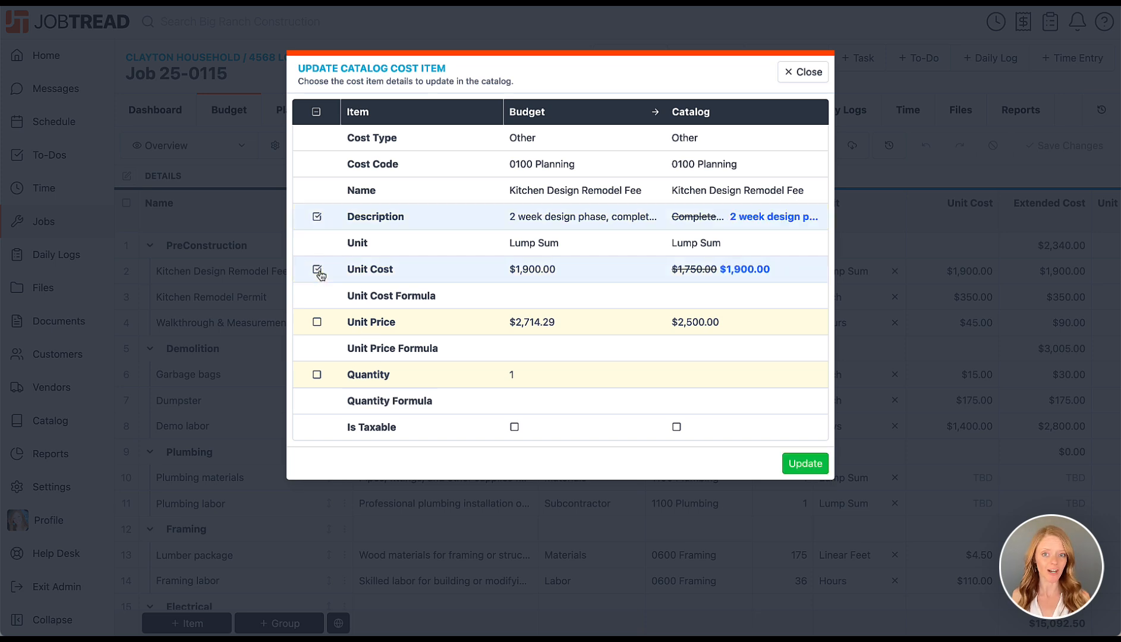
pyautogui.click(317, 322)
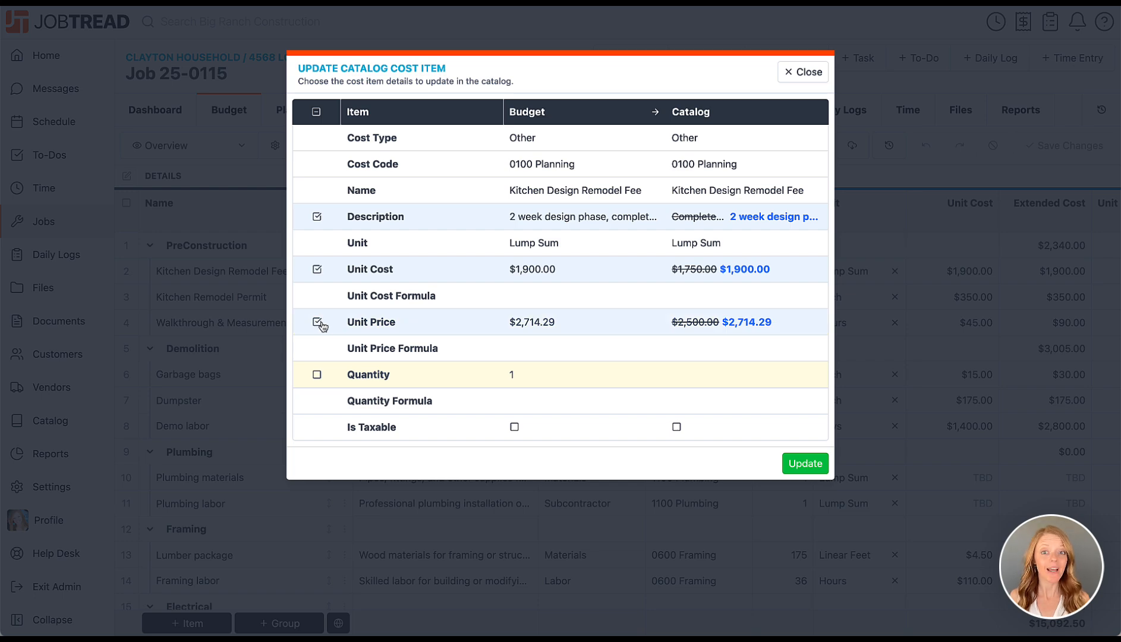
pyautogui.click(803, 464)
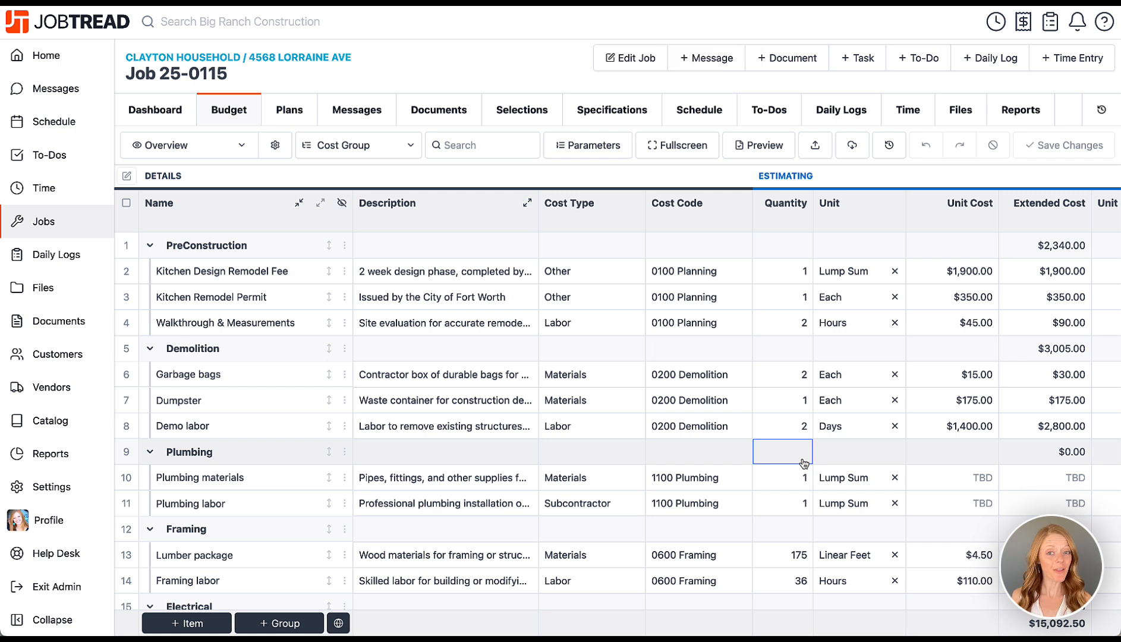
# Step: Review the catalog-to-budget comparison for pulling Kitchen Design Remodel Fee details, and close it without updating anything
pyautogui.click(344, 271)
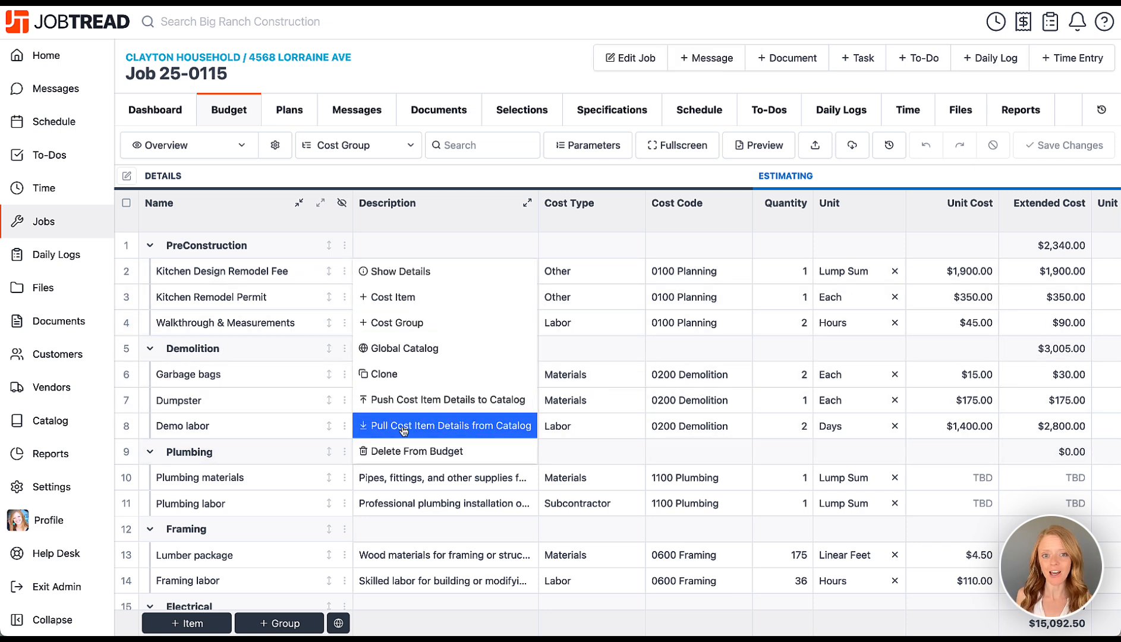
pyautogui.click(461, 428)
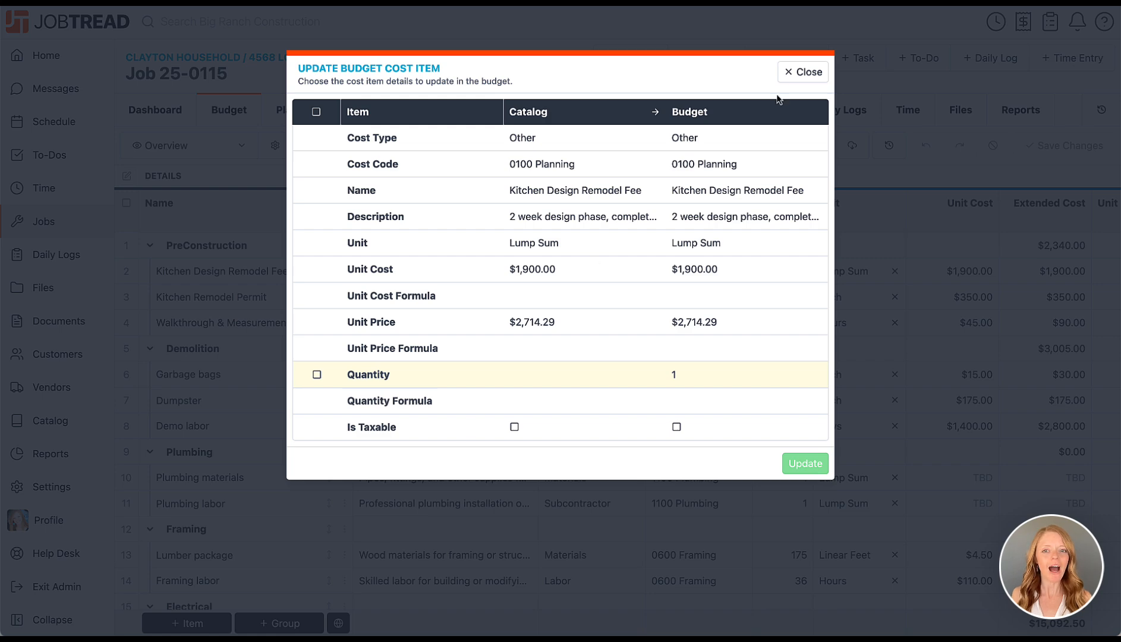
pyautogui.click(800, 73)
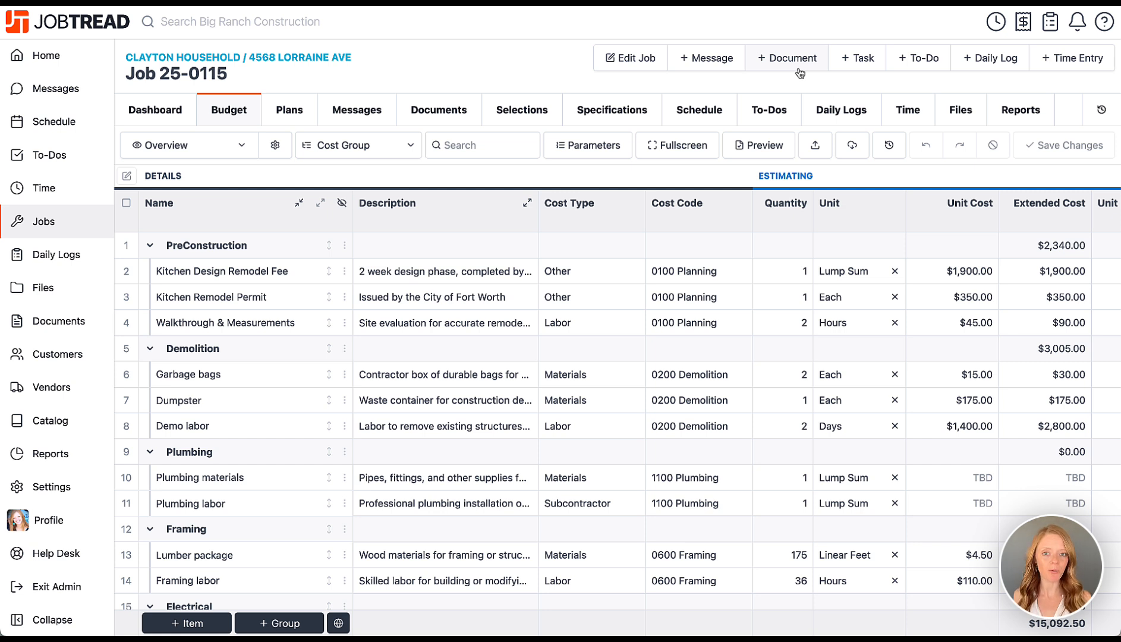
# Step: Select the three PreConstruction items and extend the selection to the whole budget to review the mass budget actions, closing without applying any
pyautogui.click(126, 270)
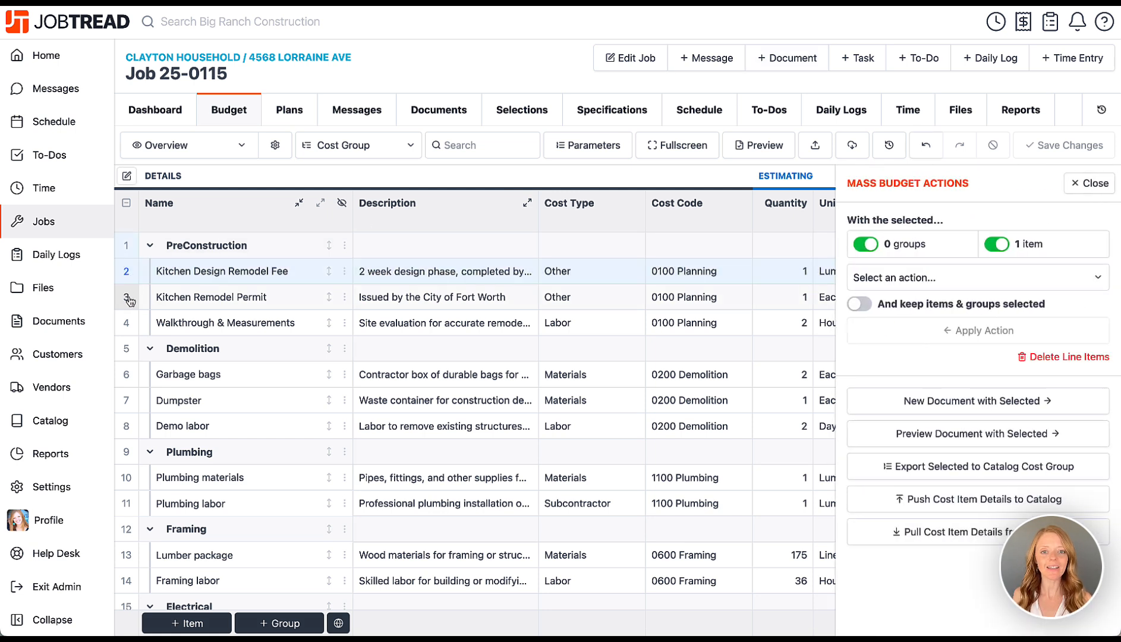
pyautogui.click(127, 298)
pyautogui.click(126, 323)
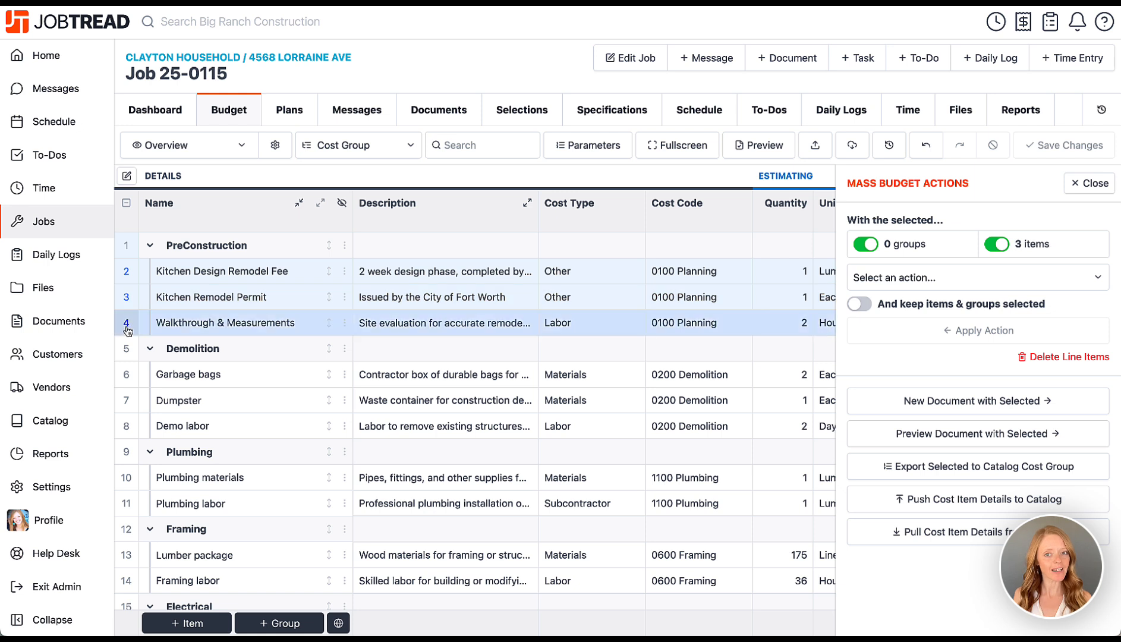
pyautogui.click(125, 206)
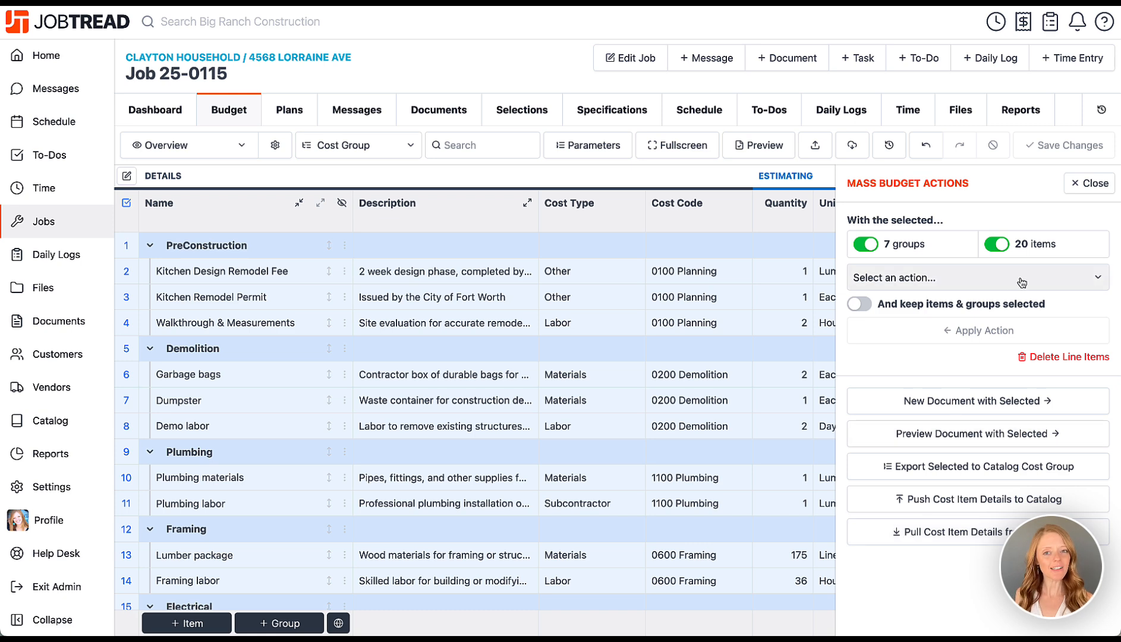
pyautogui.click(1078, 186)
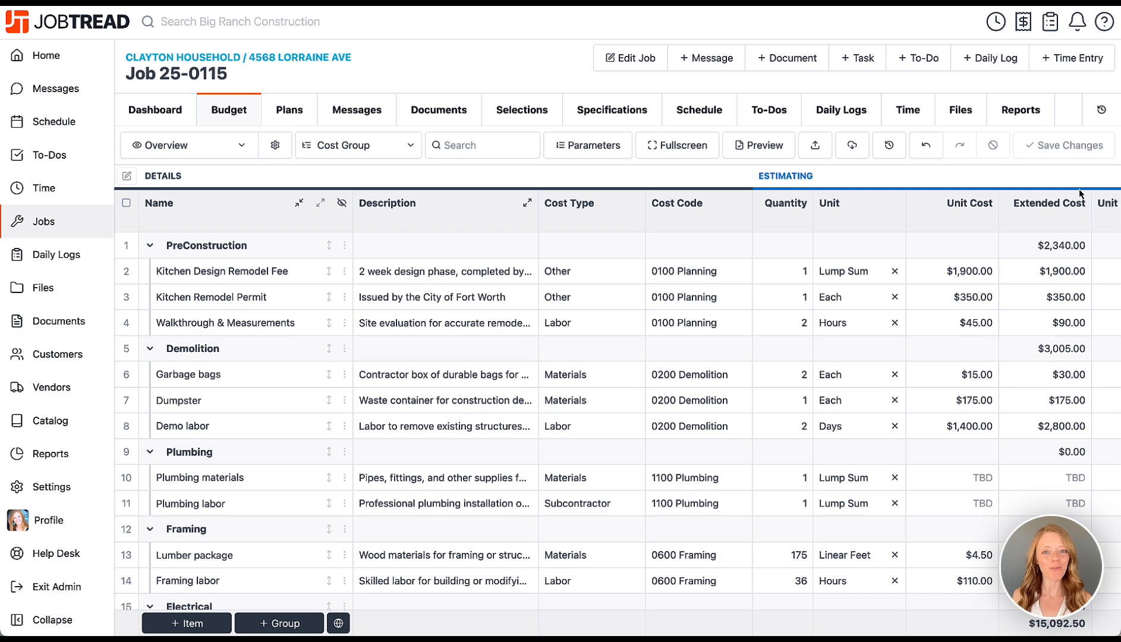
# Step: Create a new Proposal customer order for the job with all budget cost groups included
pyautogui.click(795, 64)
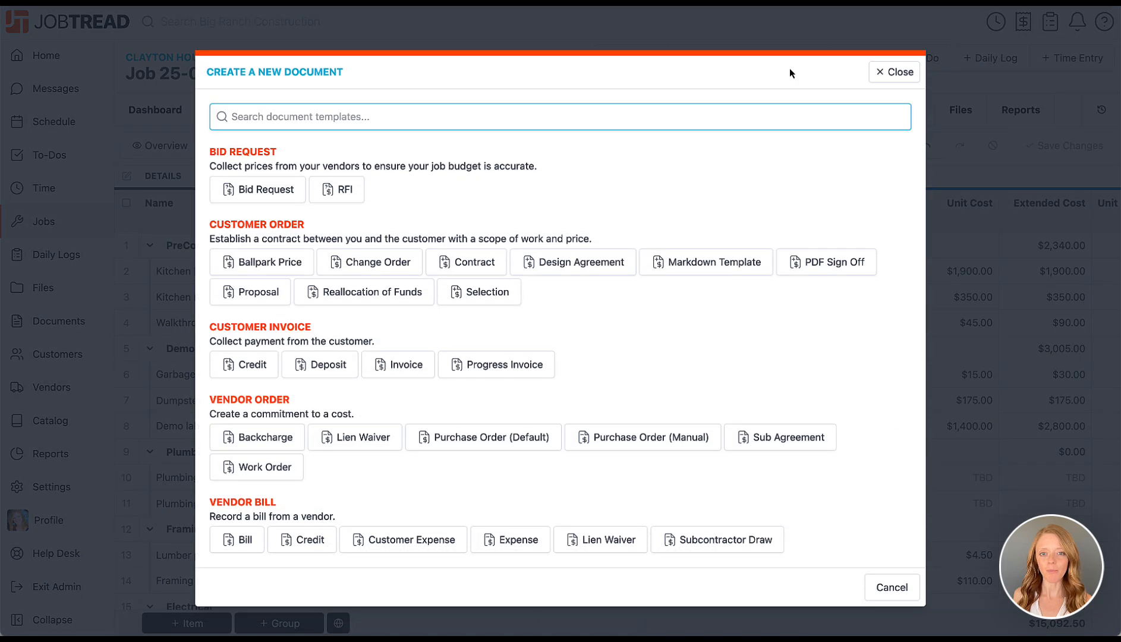
pyautogui.click(280, 292)
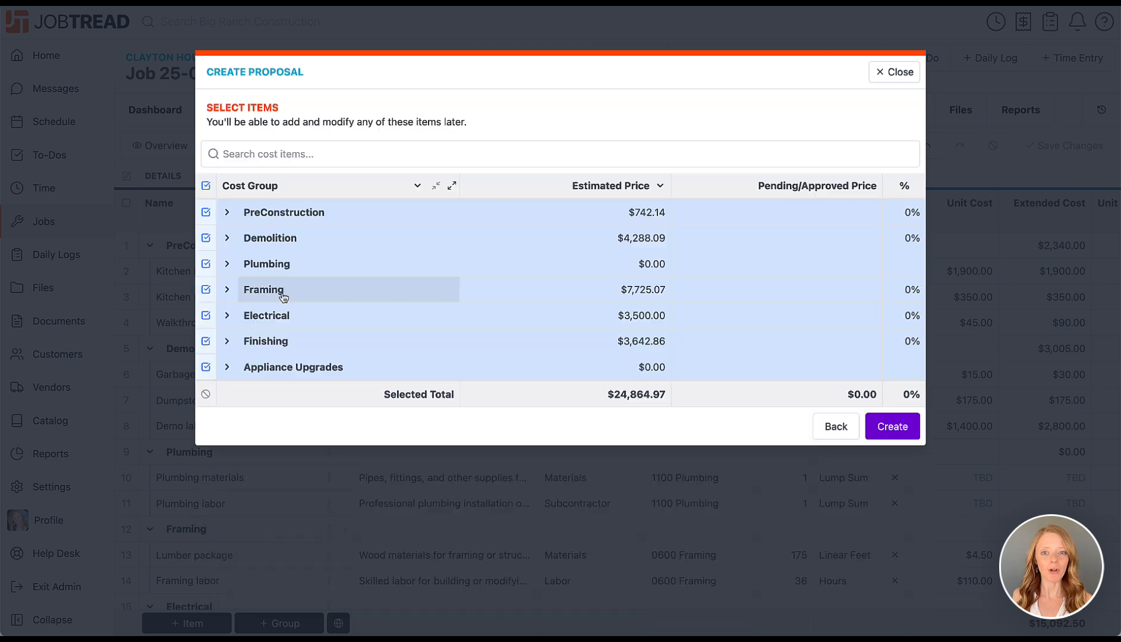
pyautogui.click(892, 432)
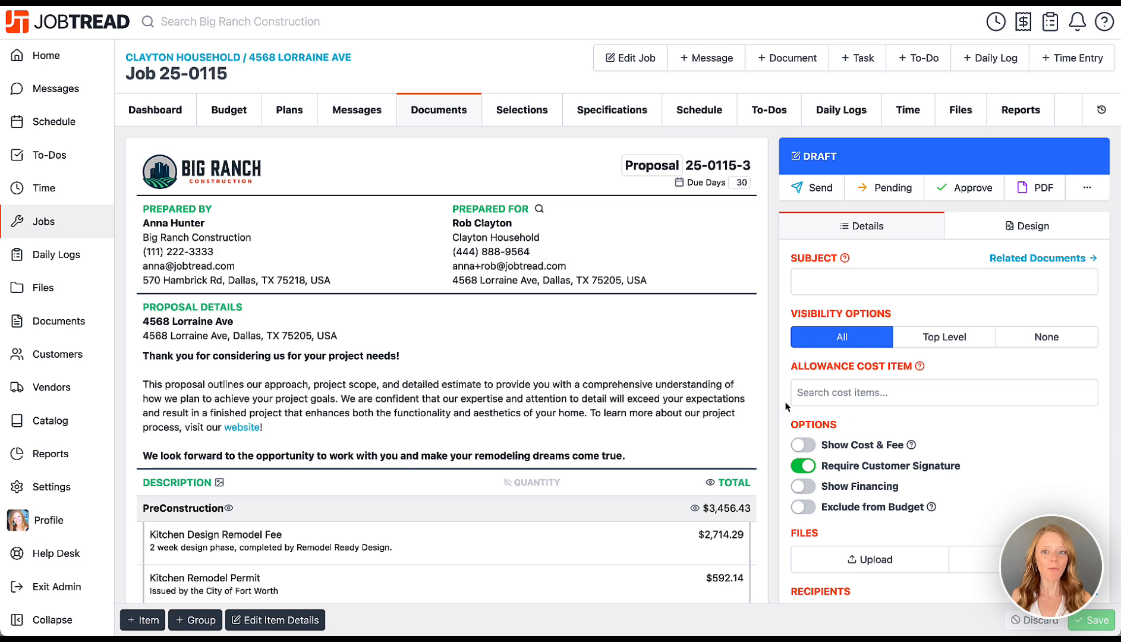
pyautogui.scroll(-1, 237, 126)
# Step: In the job budget, prefix the Dumpster description with "15 Yard", set its quantity to 2, and save the budget
pyautogui.click(237, 122)
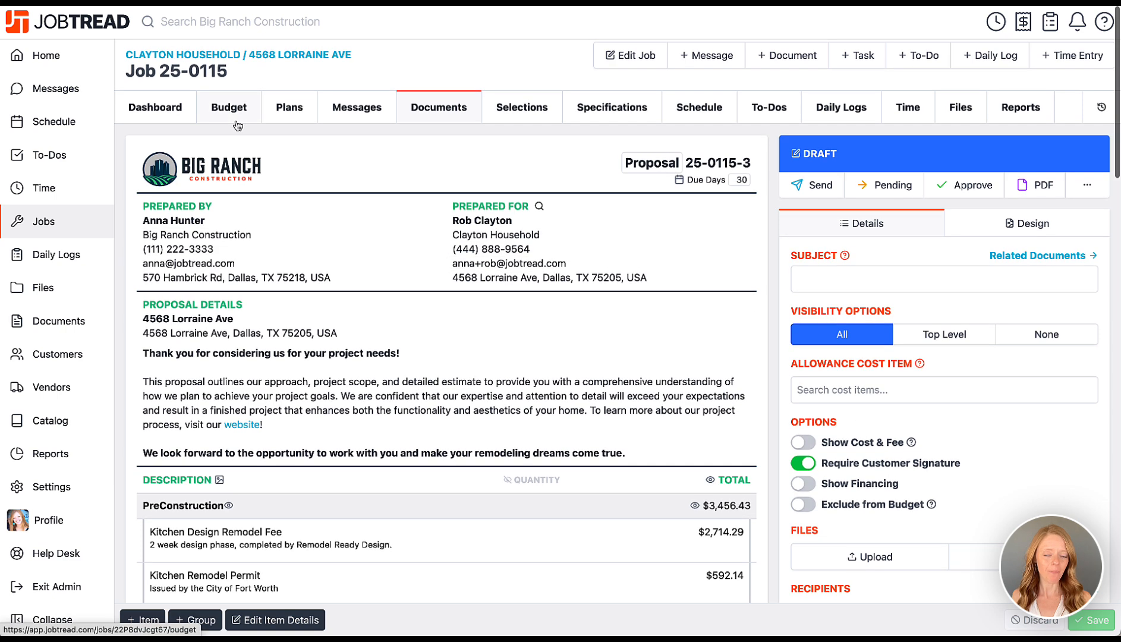
pyautogui.click(408, 401)
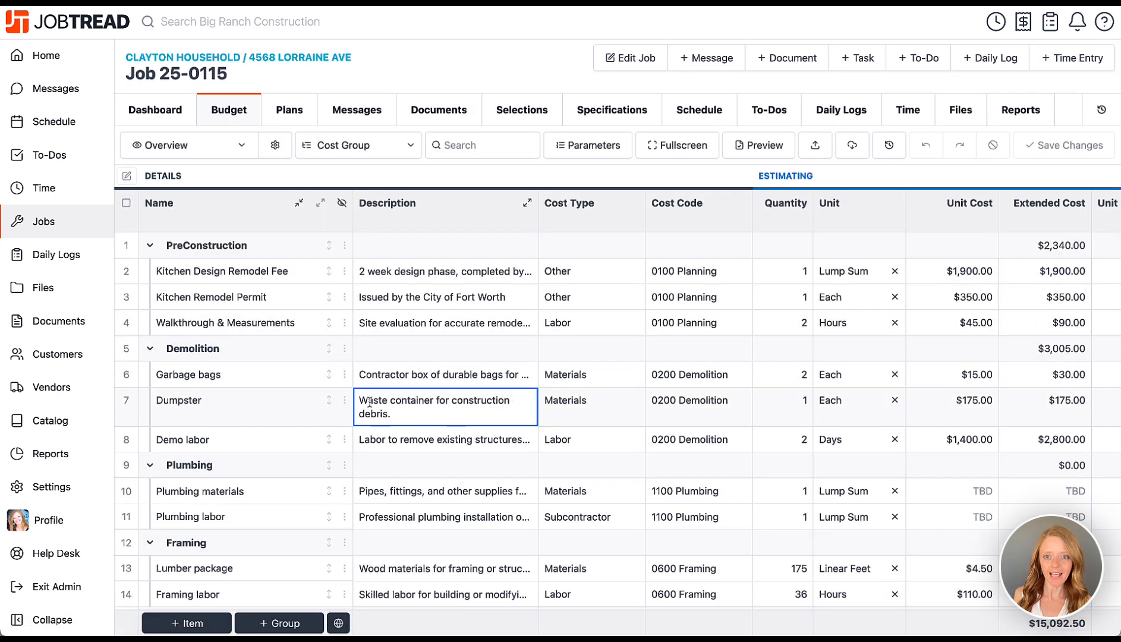
pyautogui.click(360, 400)
pyautogui.write('15 Yard')
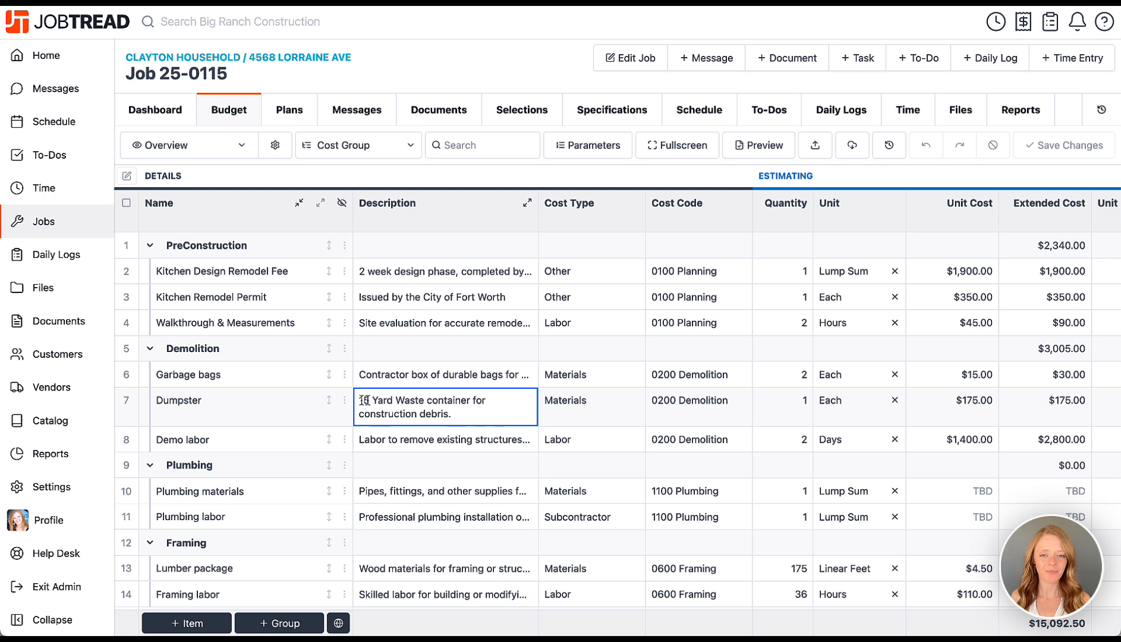
pyautogui.click(785, 400)
pyautogui.write('2')
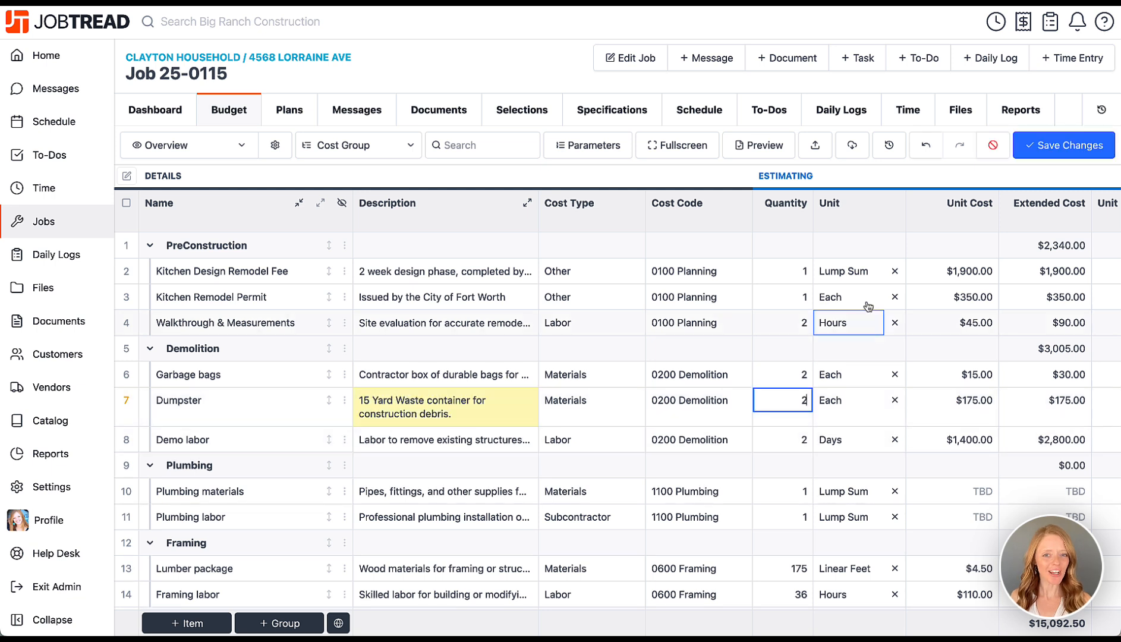
pyautogui.click(1052, 143)
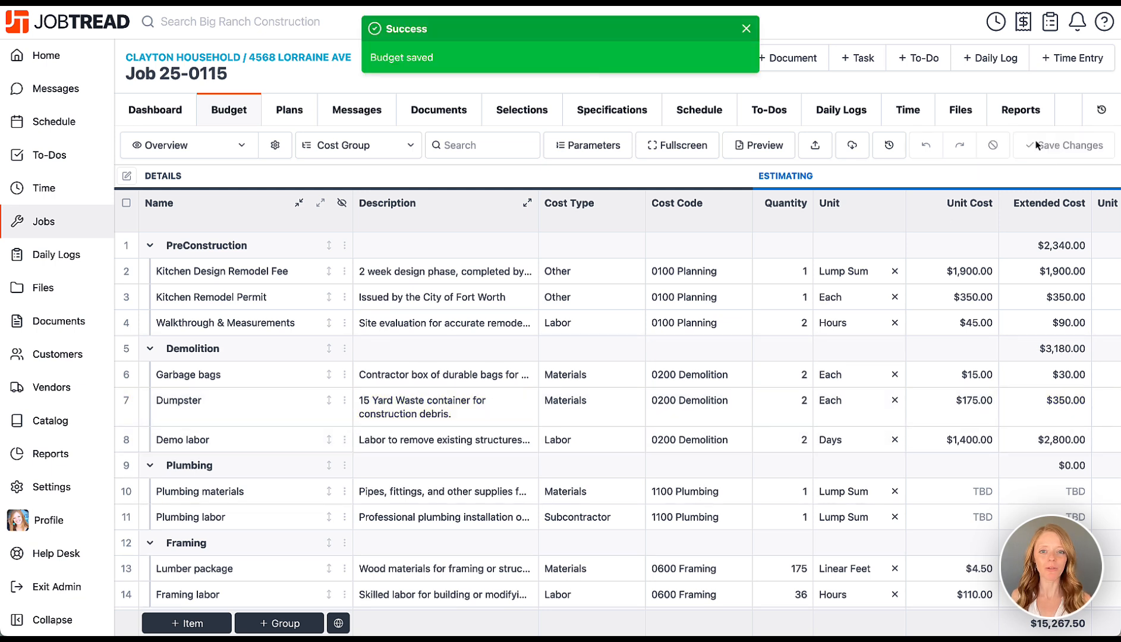
# Step: Open the draft proposal from the job's documents and show its item details for editing
pyautogui.click(468, 125)
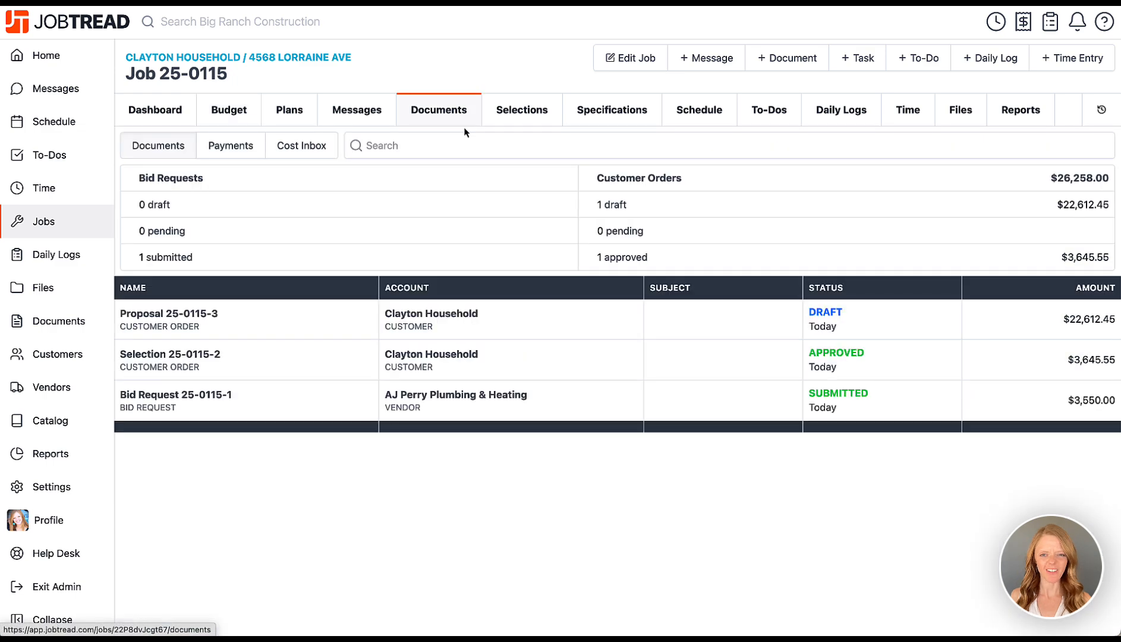
pyautogui.click(362, 322)
pyautogui.scroll(-7, 362, 320)
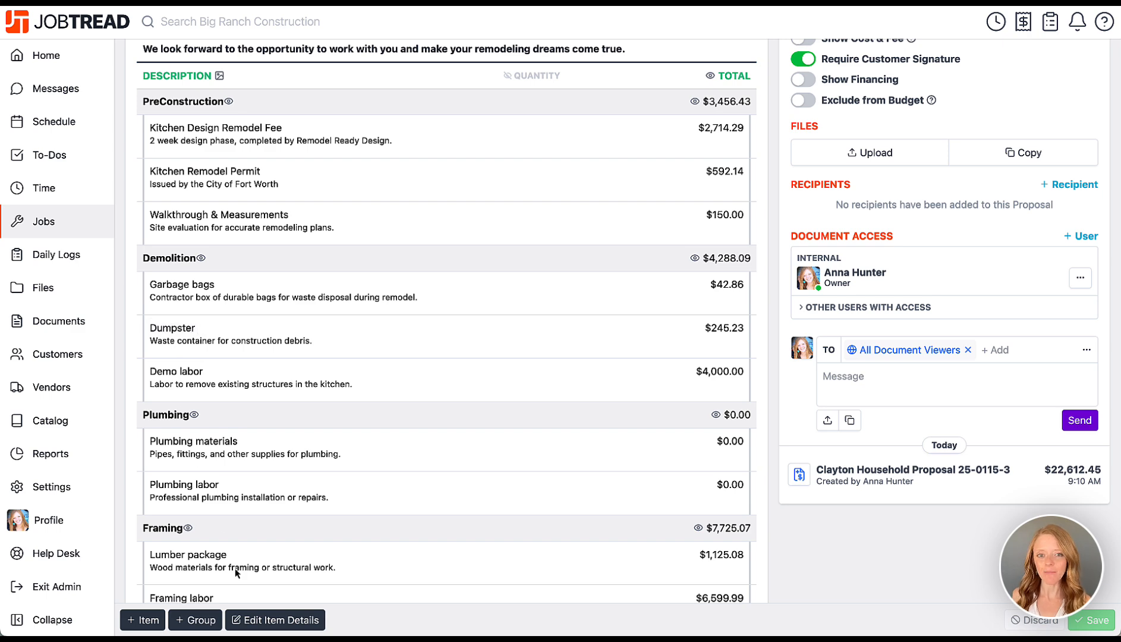
pyautogui.click(250, 619)
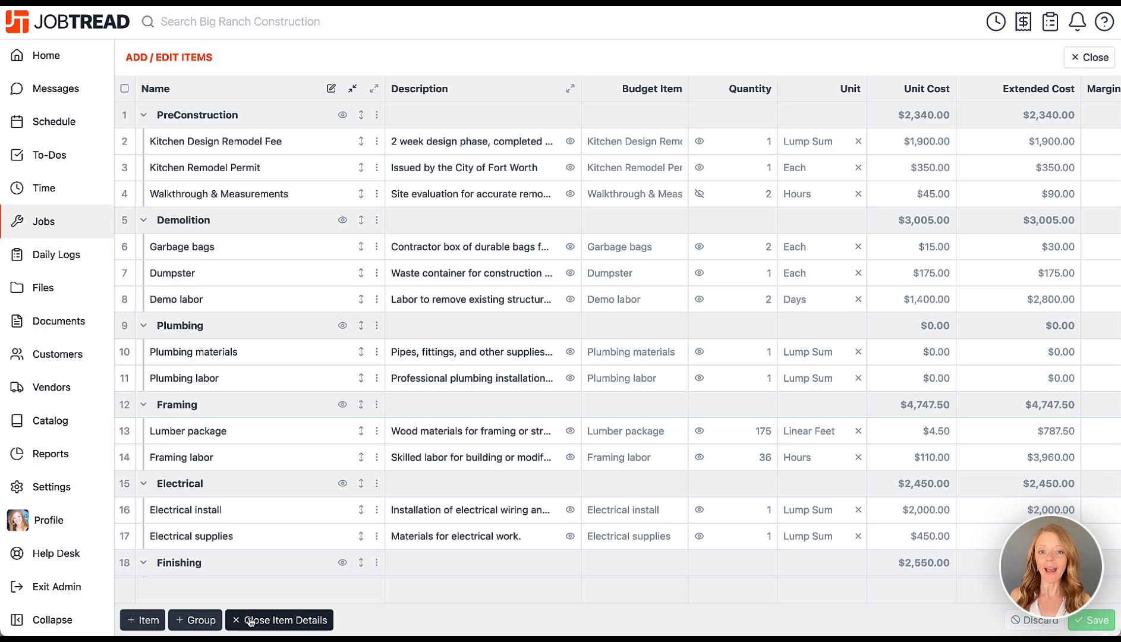
# Step: Pull the 15 Yard description and quantity of 2 for the Dumpster from the budget into the proposal
pyautogui.click(376, 274)
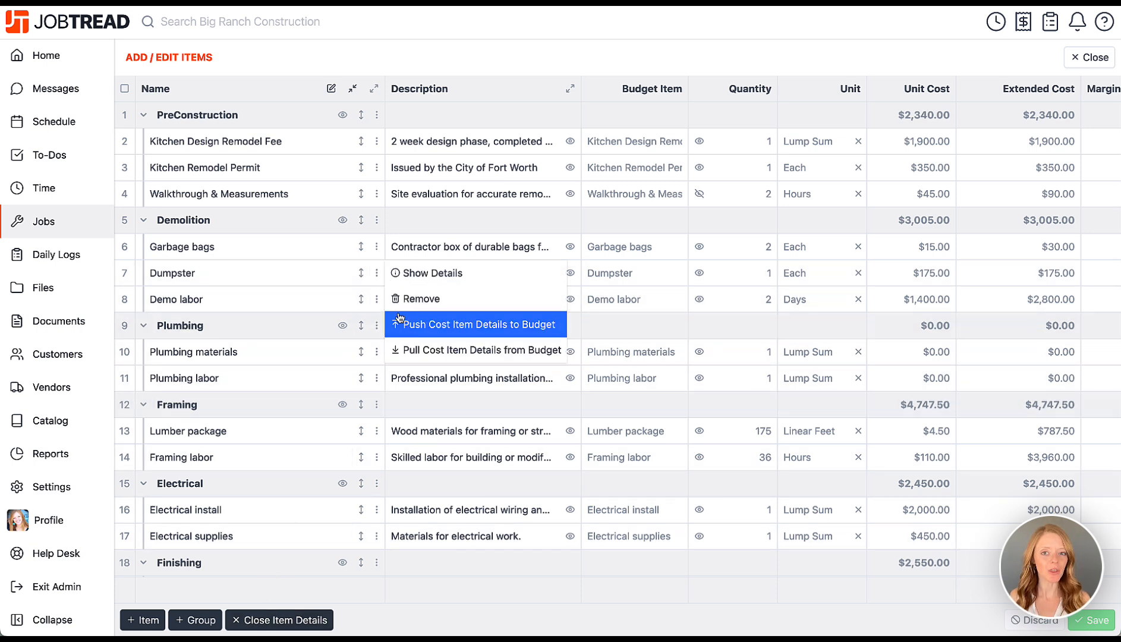
pyautogui.click(407, 351)
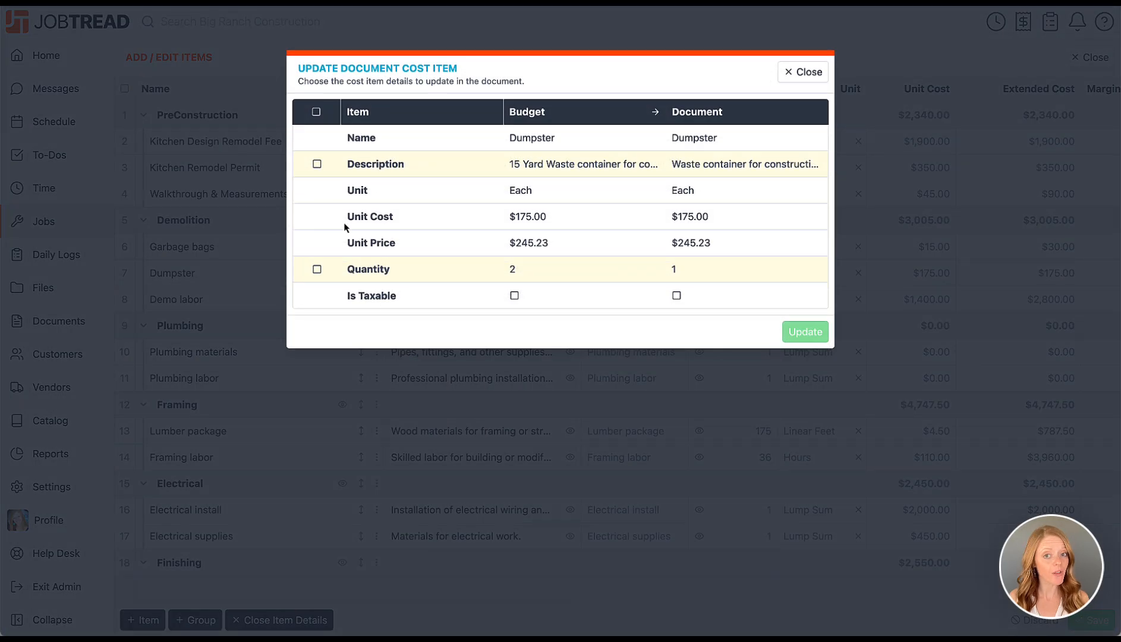
pyautogui.click(316, 164)
pyautogui.click(316, 270)
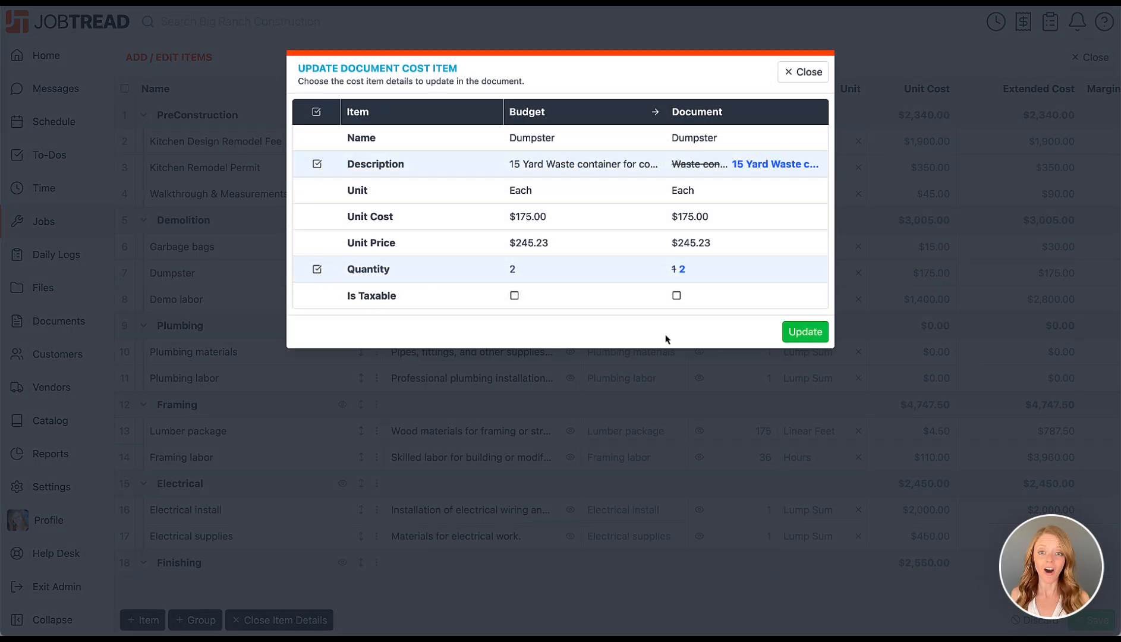
pyautogui.click(809, 332)
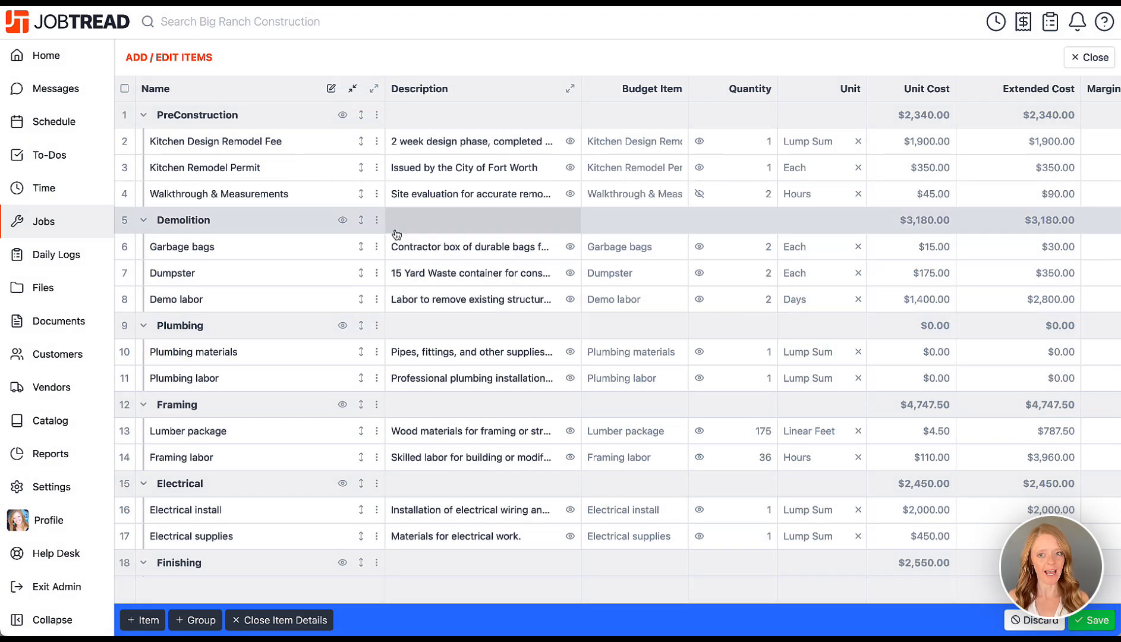
# Step: Select all proposal items to review the mass push and pull actions, then close the item details without applying any
pyautogui.click(130, 92)
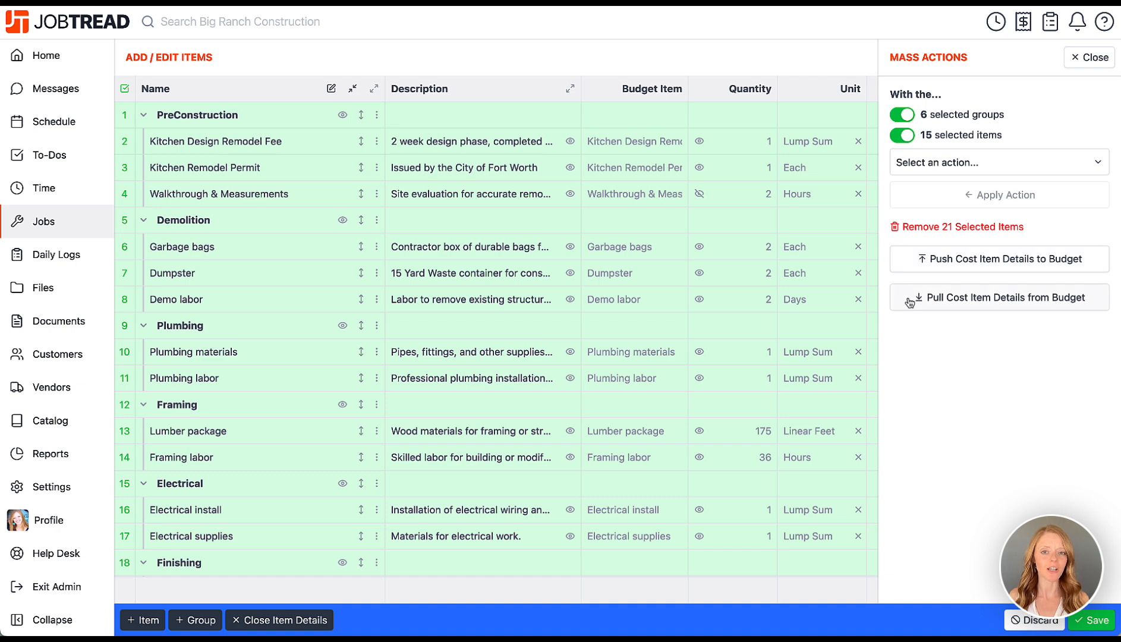
pyautogui.click(1089, 57)
pyautogui.click(329, 620)
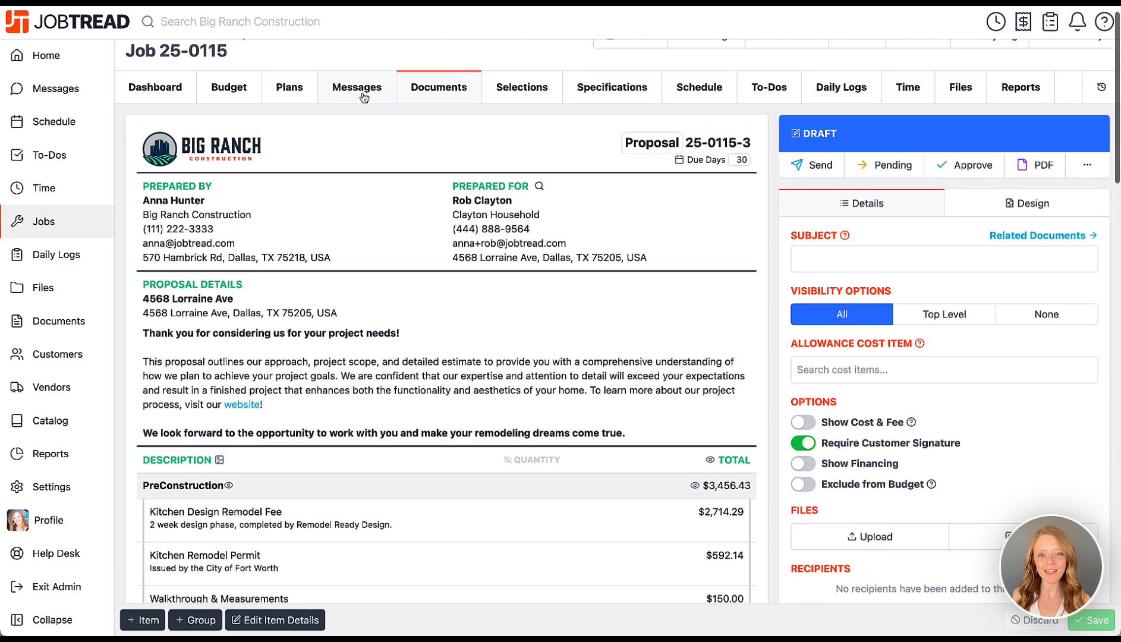
# Step: Open the submitted plumbing bid request from the job's documents and view its item details
pyautogui.click(405, 84)
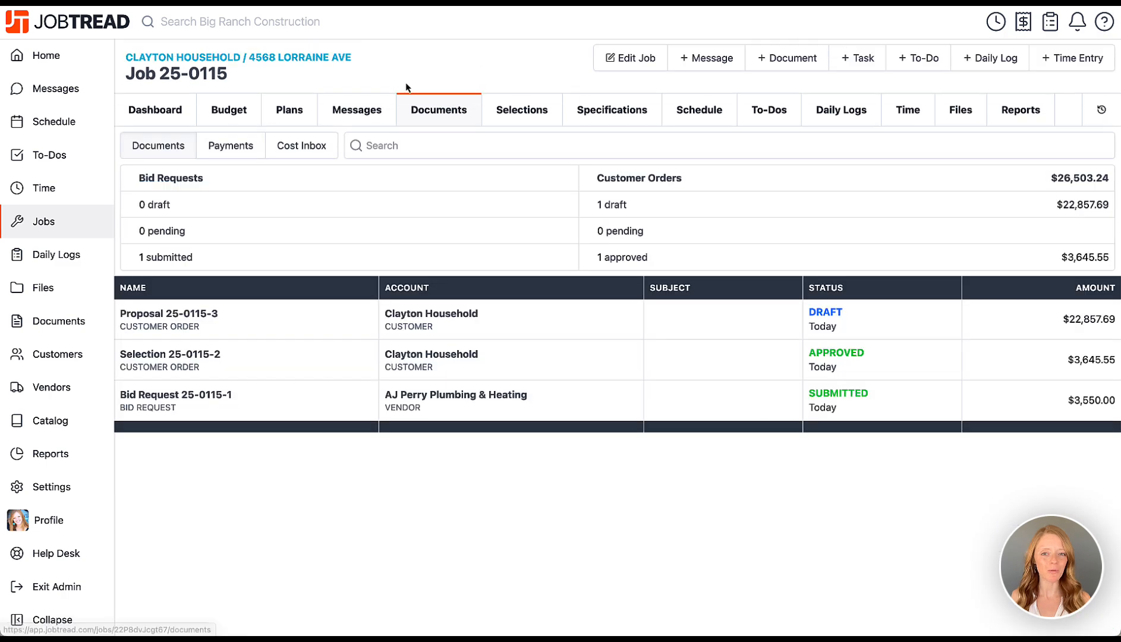
pyautogui.click(319, 408)
pyautogui.scroll(-2, 318, 408)
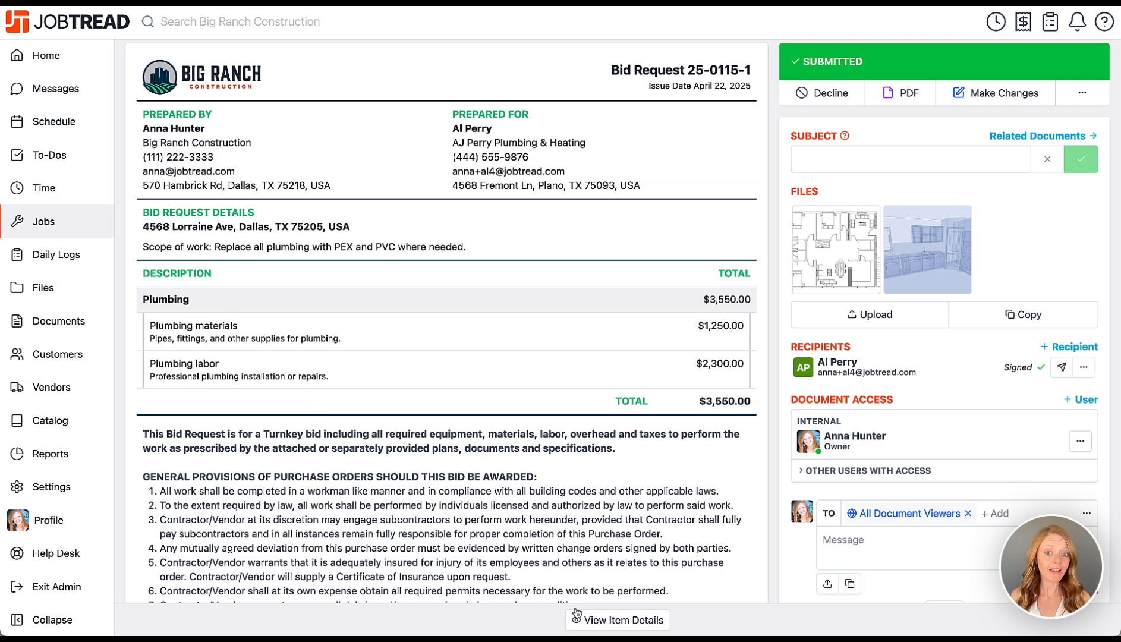
pyautogui.click(598, 623)
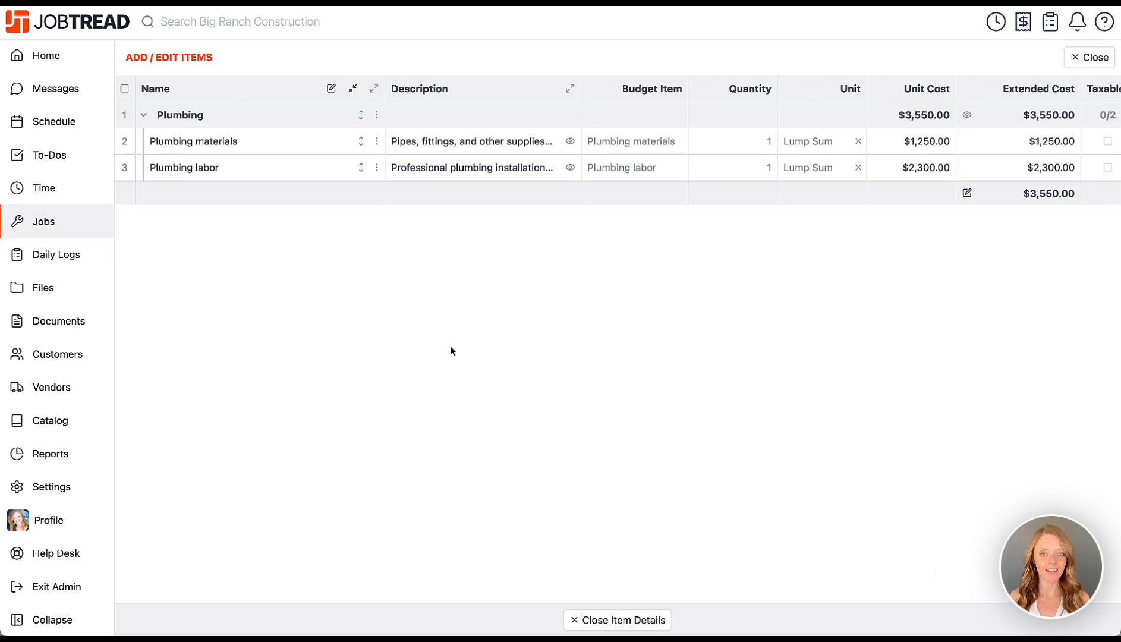
# Step: Push the bid request's unit costs to the budget for both items: $1,250.00 for Plumbing materials and $2,300.00 for Plumbing labor
pyautogui.click(377, 141)
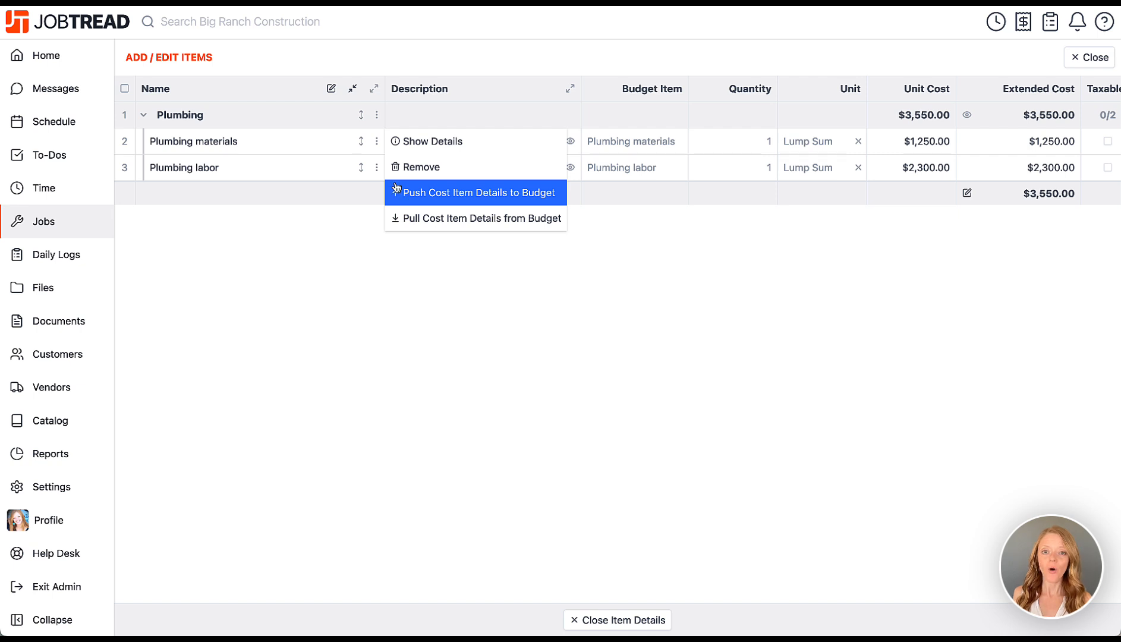
pyautogui.click(125, 89)
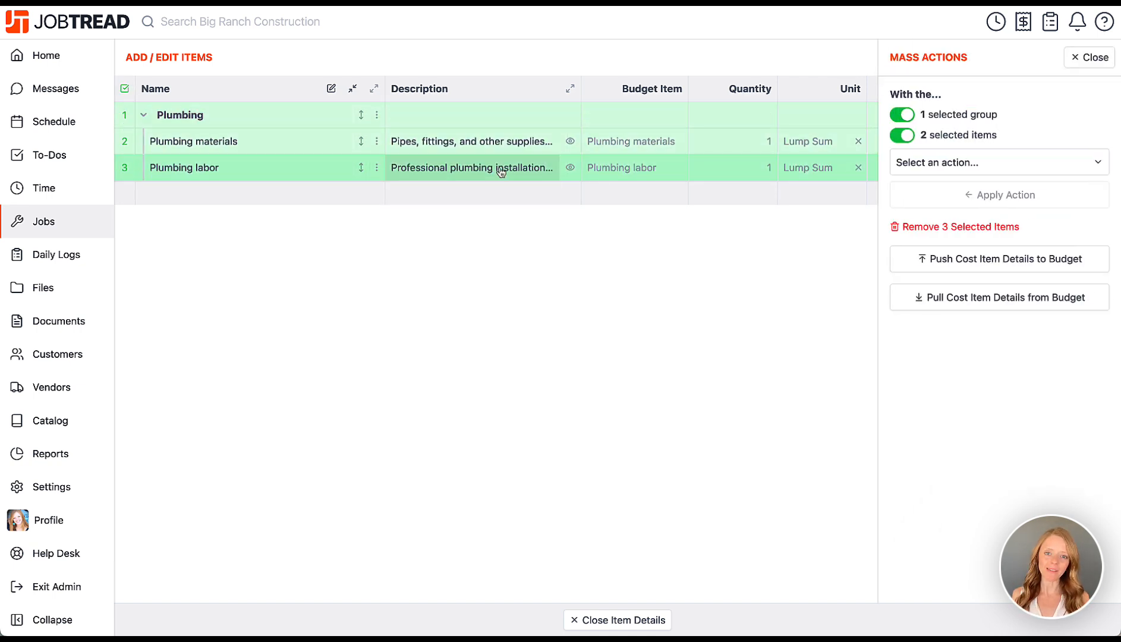
pyautogui.click(964, 262)
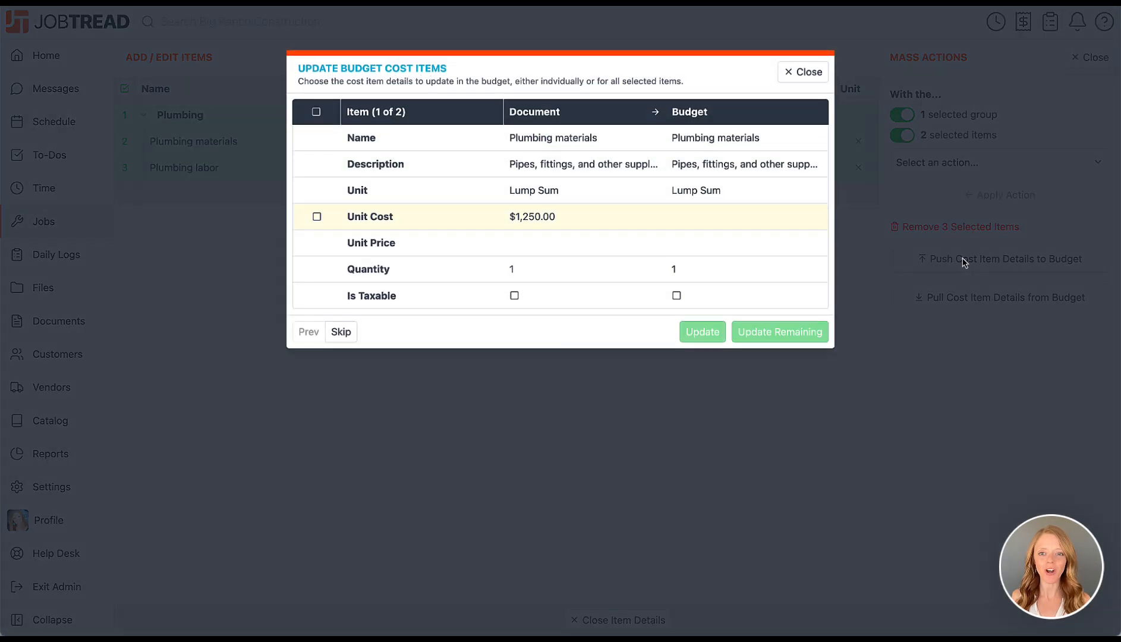
pyautogui.click(317, 217)
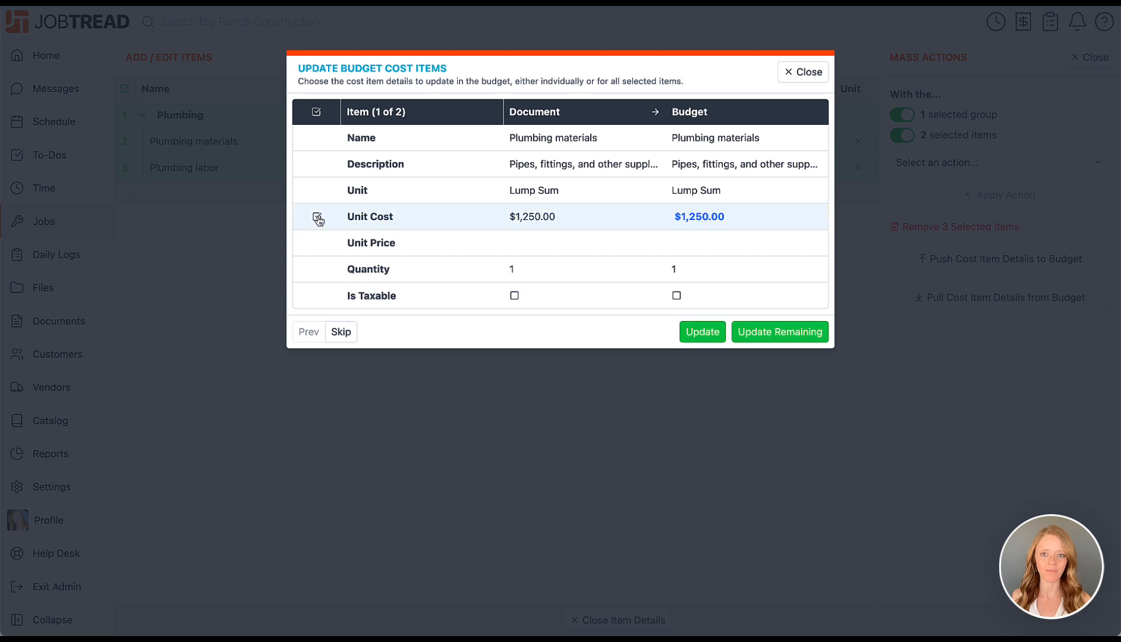
pyautogui.click(701, 328)
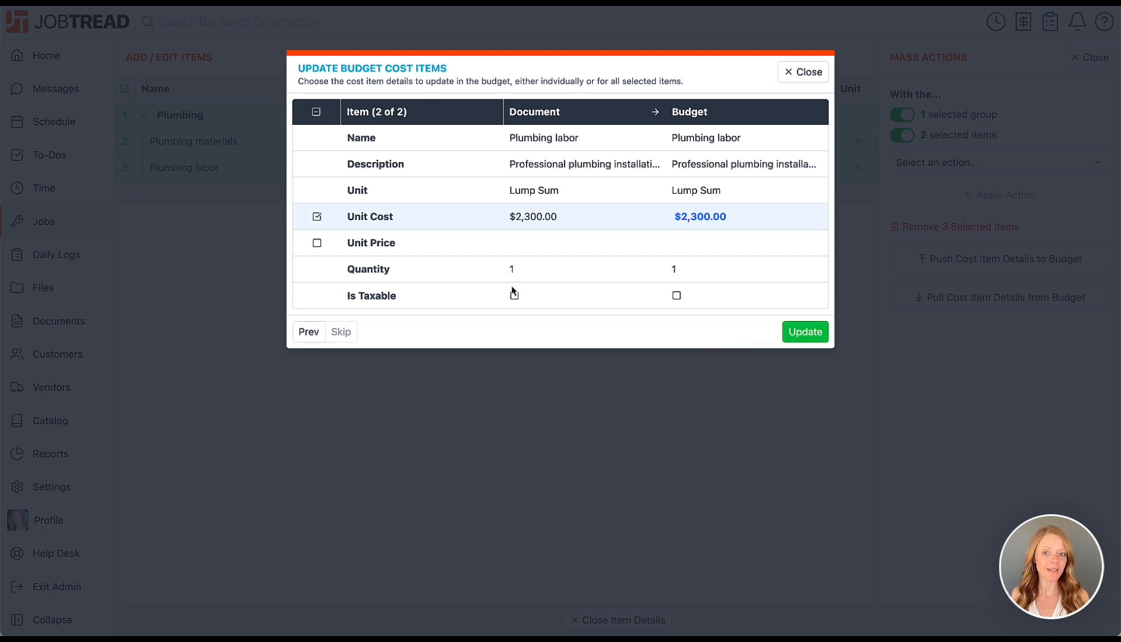
pyautogui.click(804, 334)
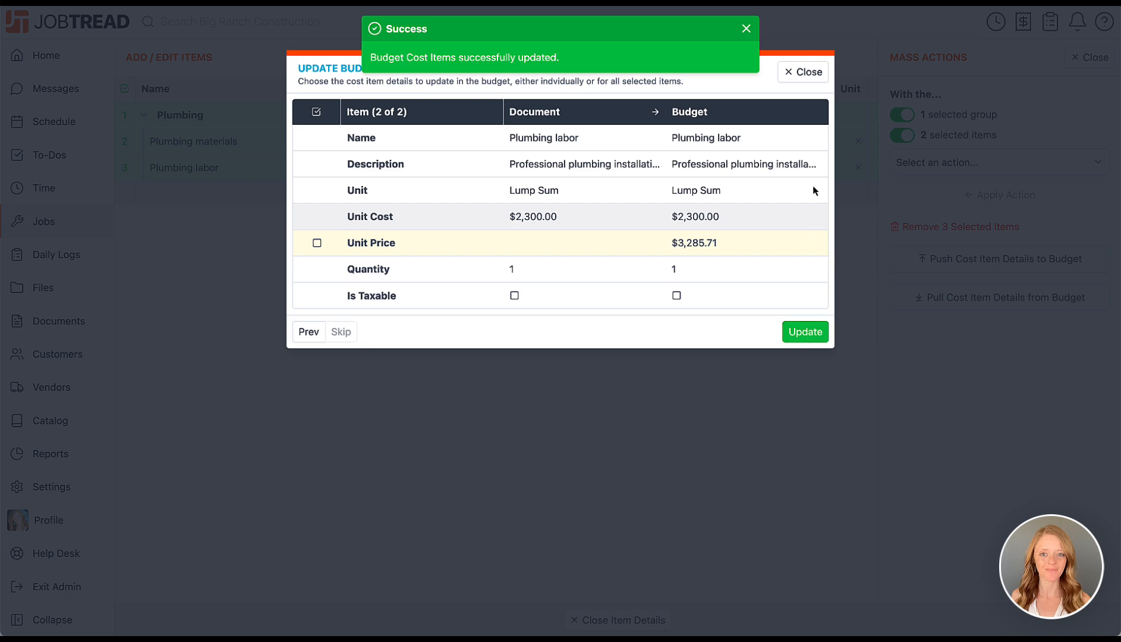
pyautogui.click(815, 75)
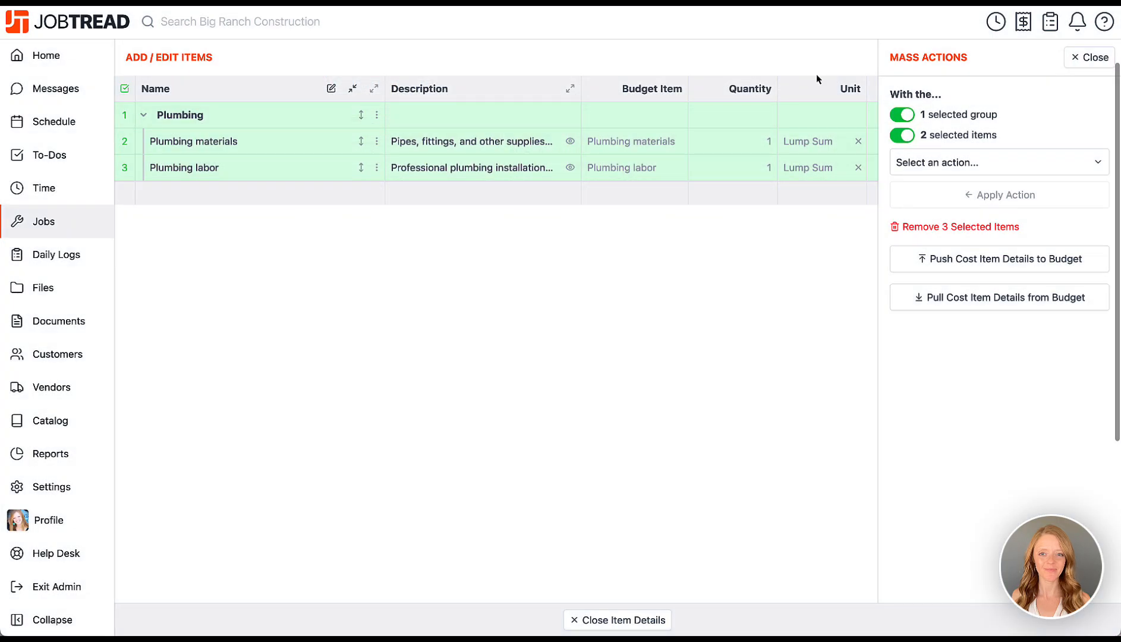
# Step: Open the approved appliance selection from the job's documents, review the customer's choices, and view its item details
pyautogui.scroll(3, 816, 74)
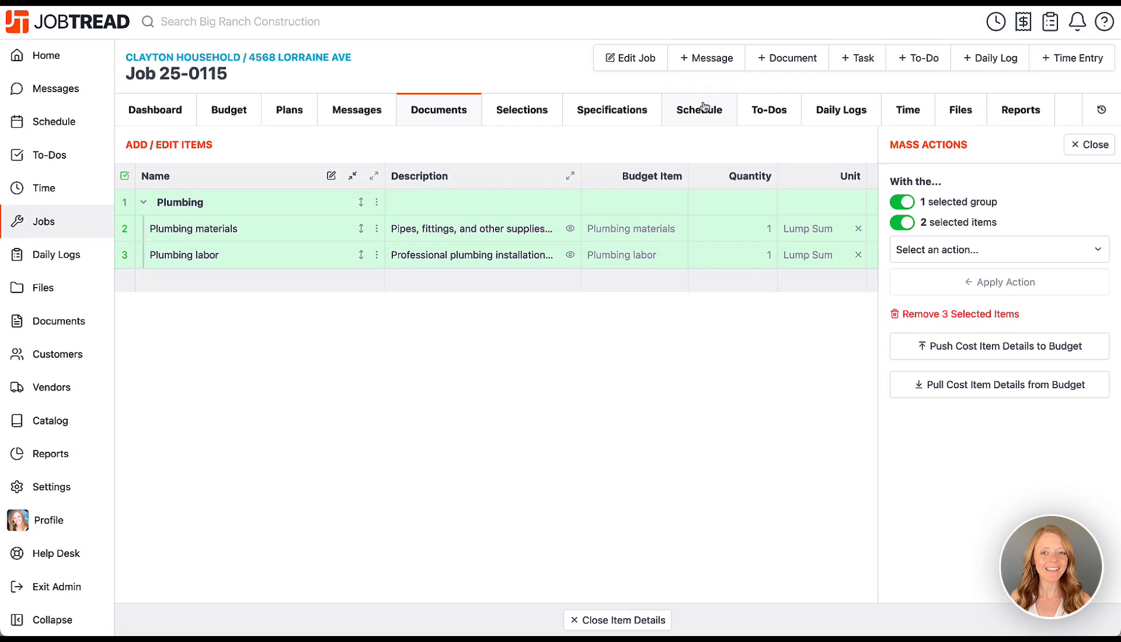
pyautogui.click(419, 117)
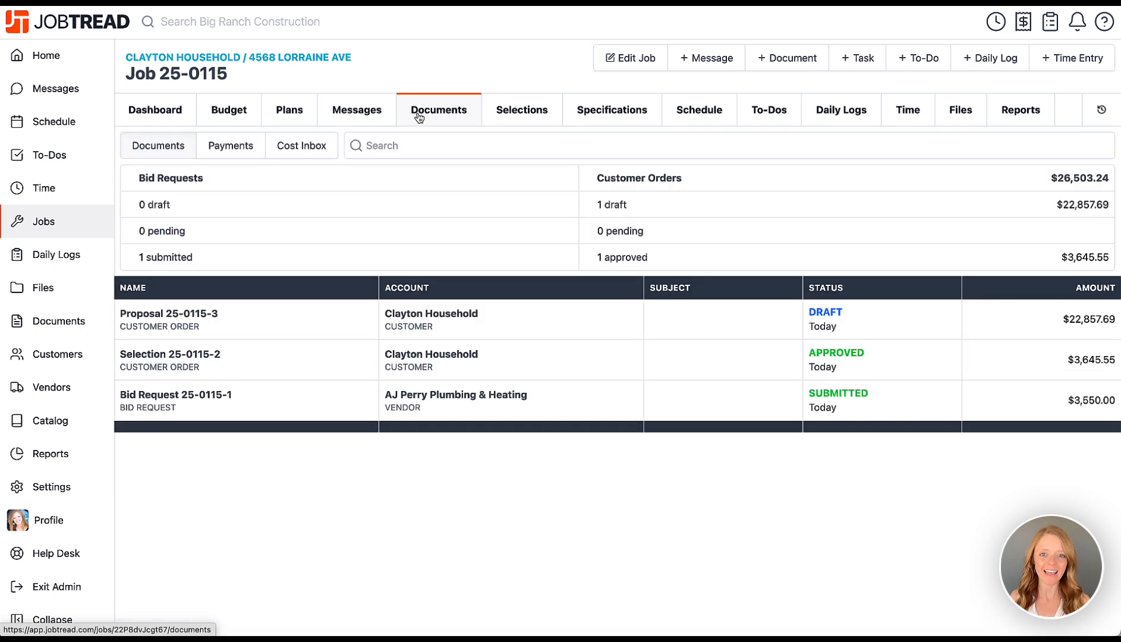
pyautogui.click(273, 379)
pyautogui.scroll(-4, 270, 378)
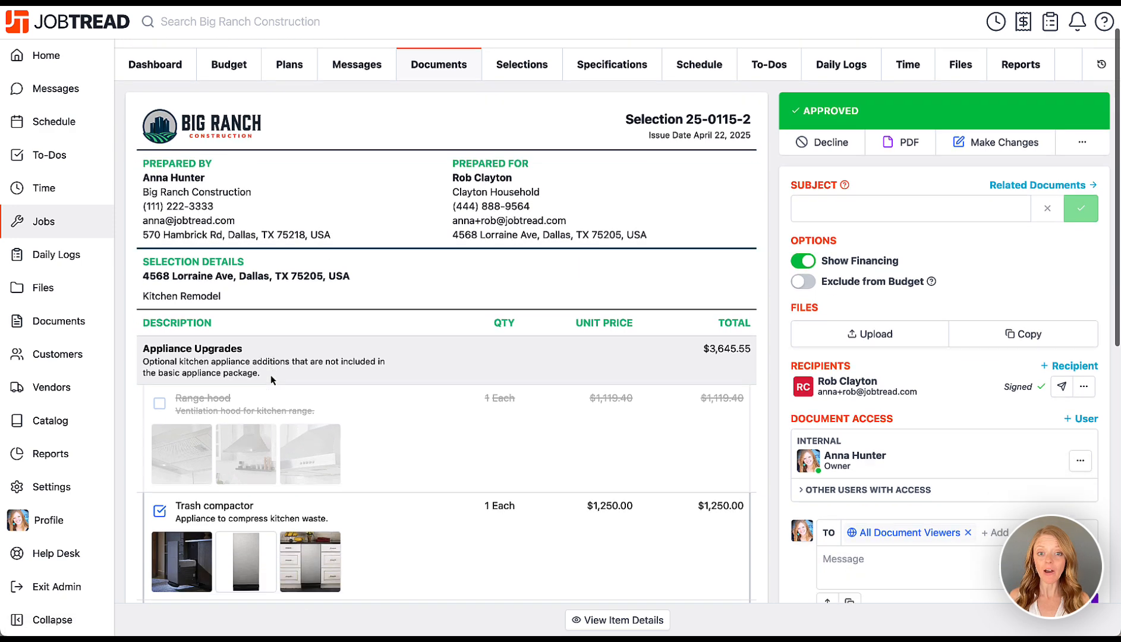
pyautogui.scroll(-5, 271, 375)
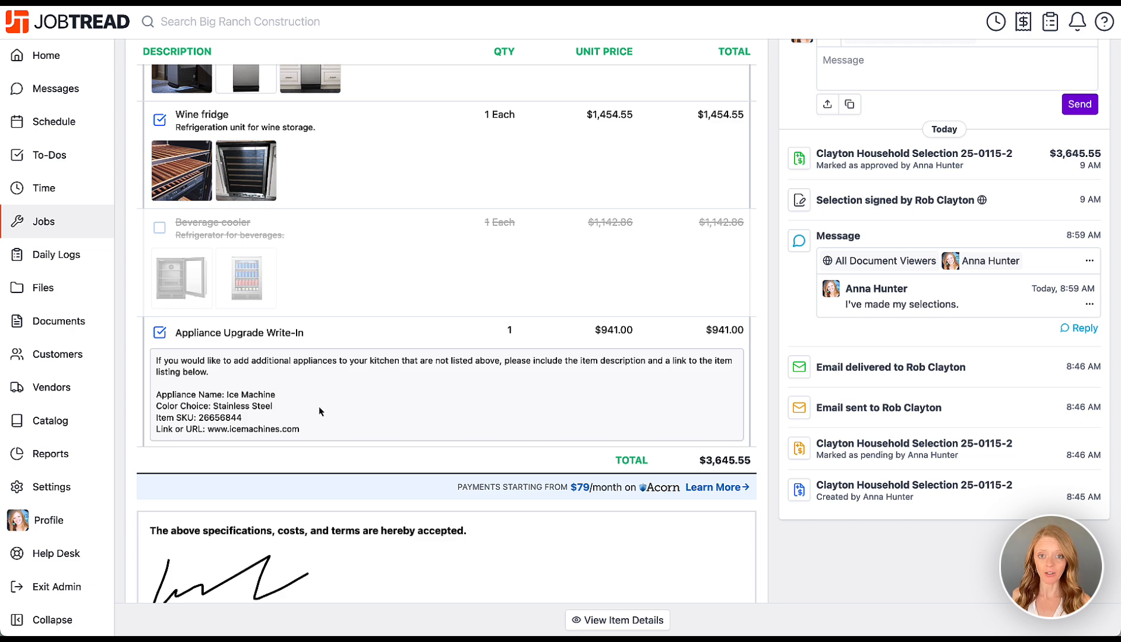
pyautogui.click(588, 625)
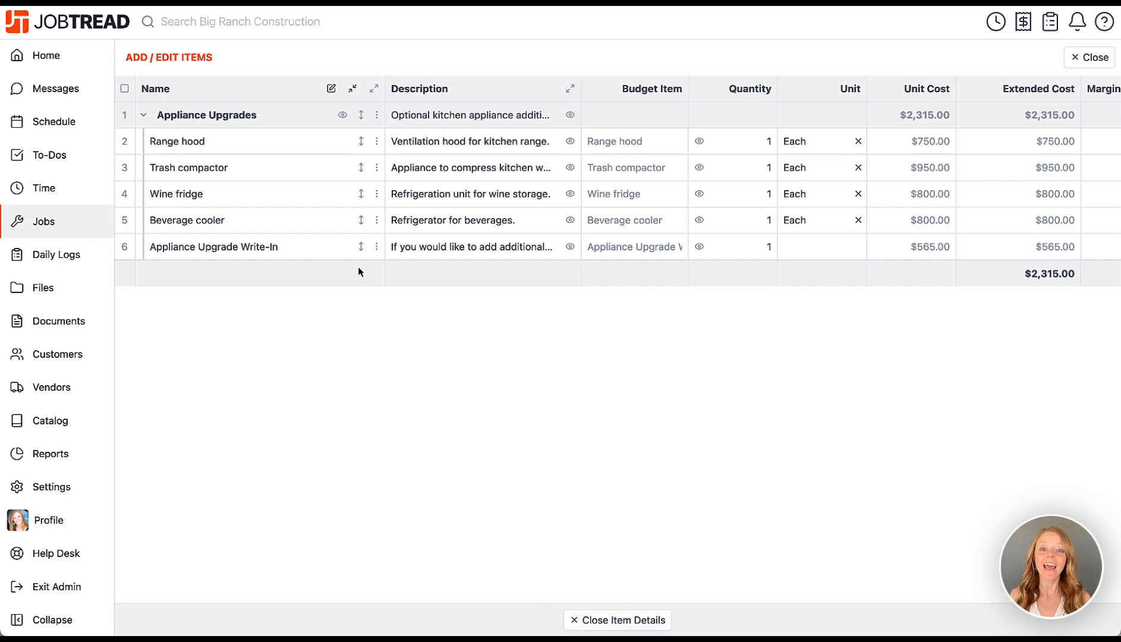
# Step: Push the Appliance Upgrade Write-In's description, $565.00 unit cost, $941.00 unit price and quantity of 1 to the budget
pyautogui.click(377, 252)
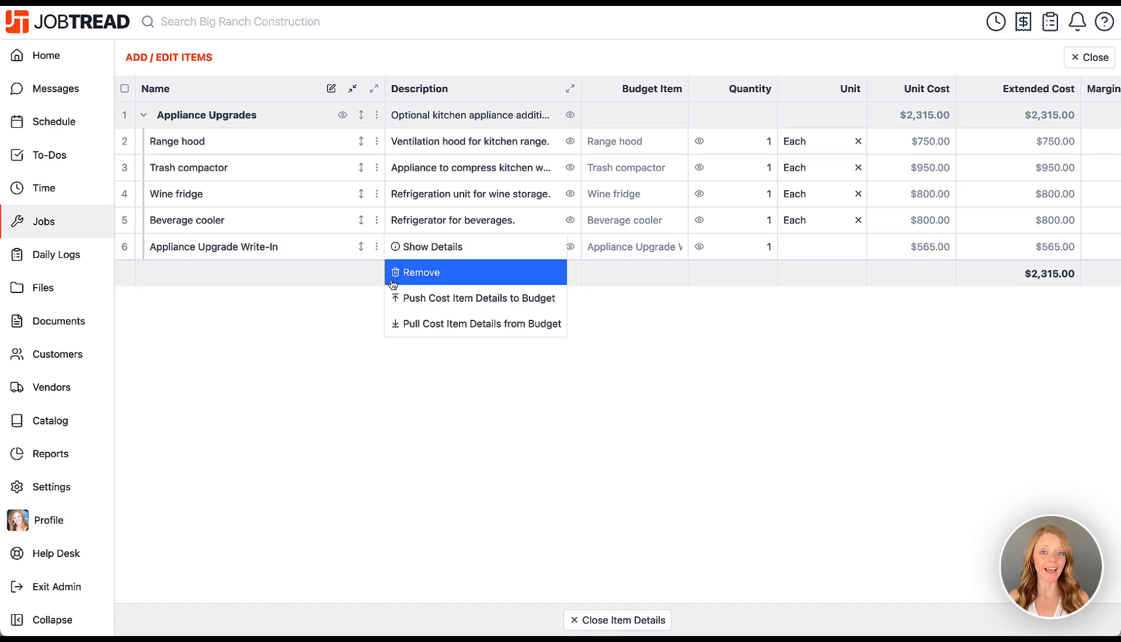
pyautogui.click(402, 299)
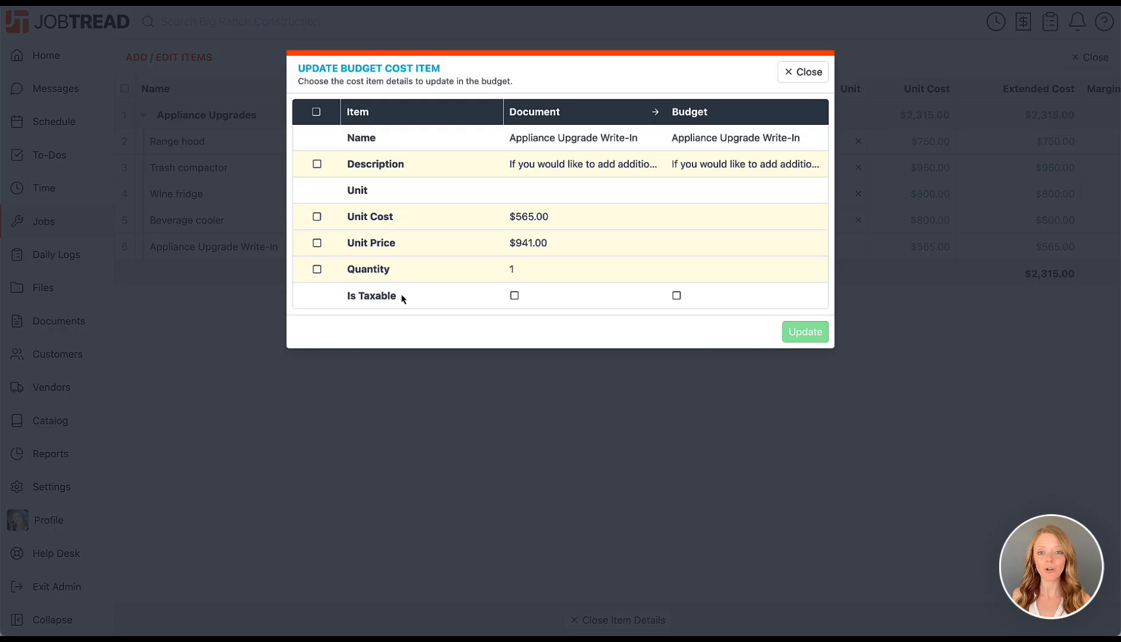
pyautogui.click(317, 164)
pyautogui.click(316, 216)
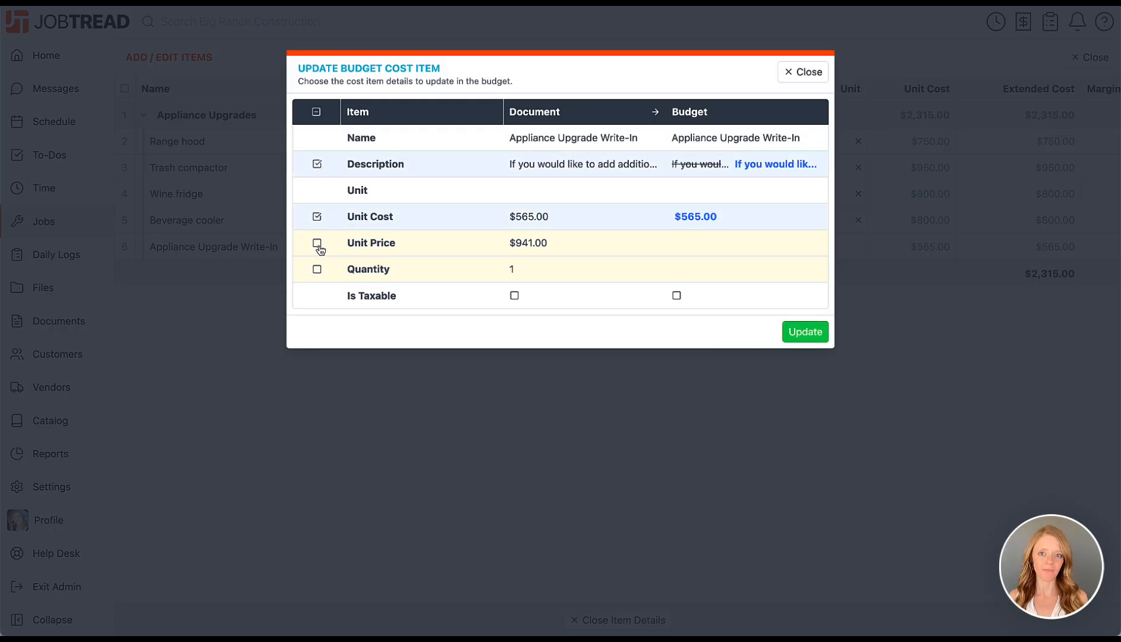
pyautogui.click(317, 243)
pyautogui.click(317, 270)
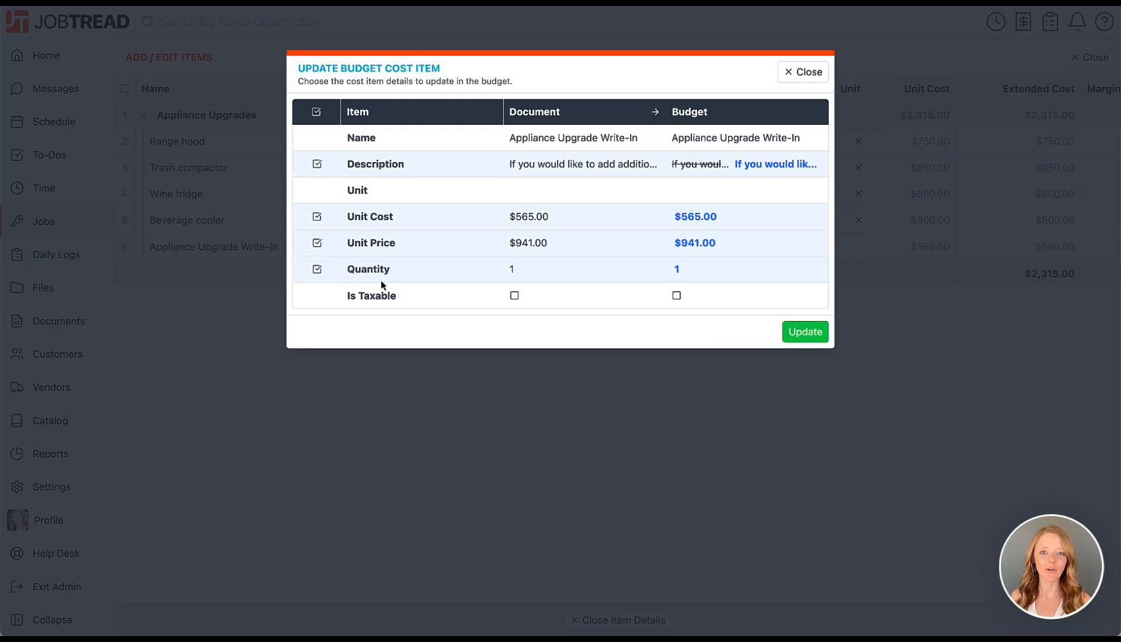
pyautogui.click(802, 333)
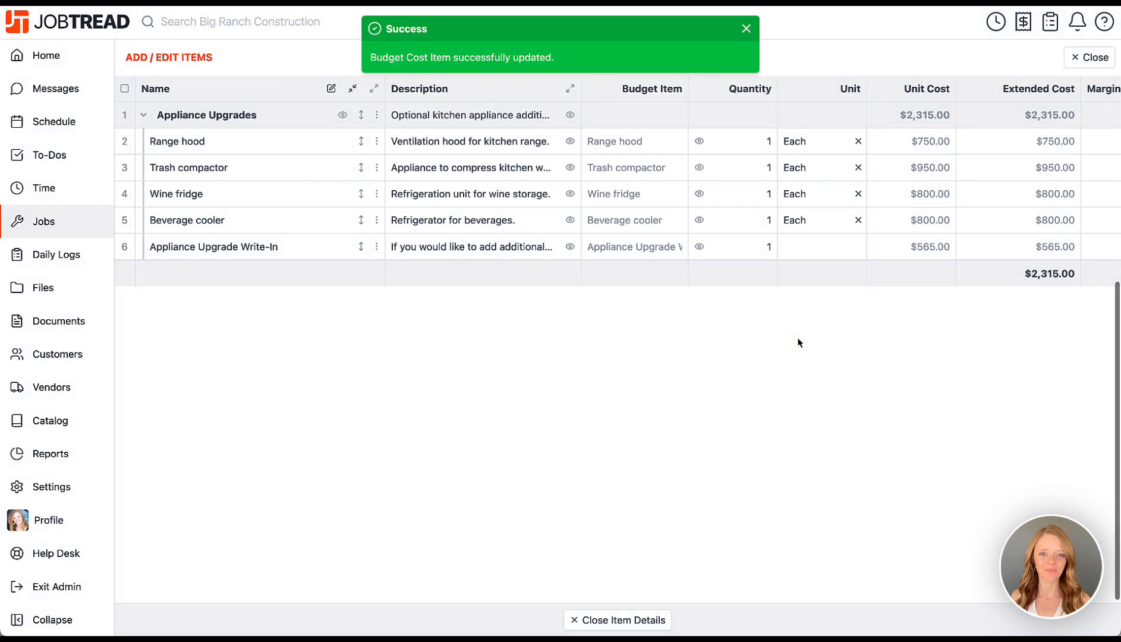
# Step: Open the job budget and check the Plumbing and Appliance Upgrades items for the pushed details
pyautogui.scroll(3, 798, 343)
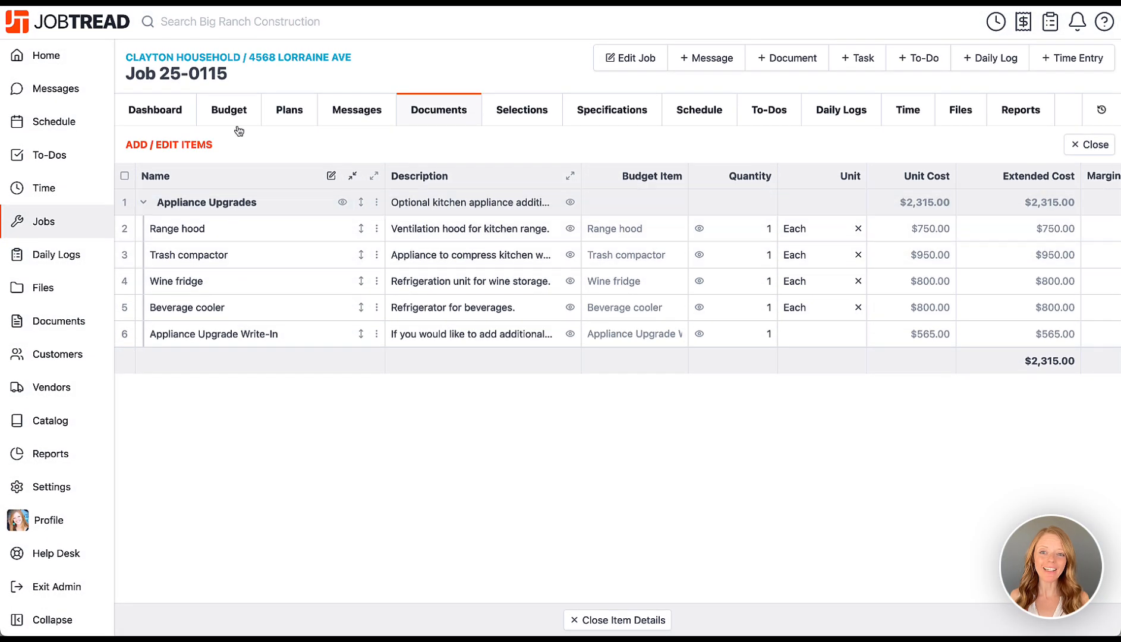
pyautogui.click(225, 113)
pyautogui.scroll(-2, 249, 122)
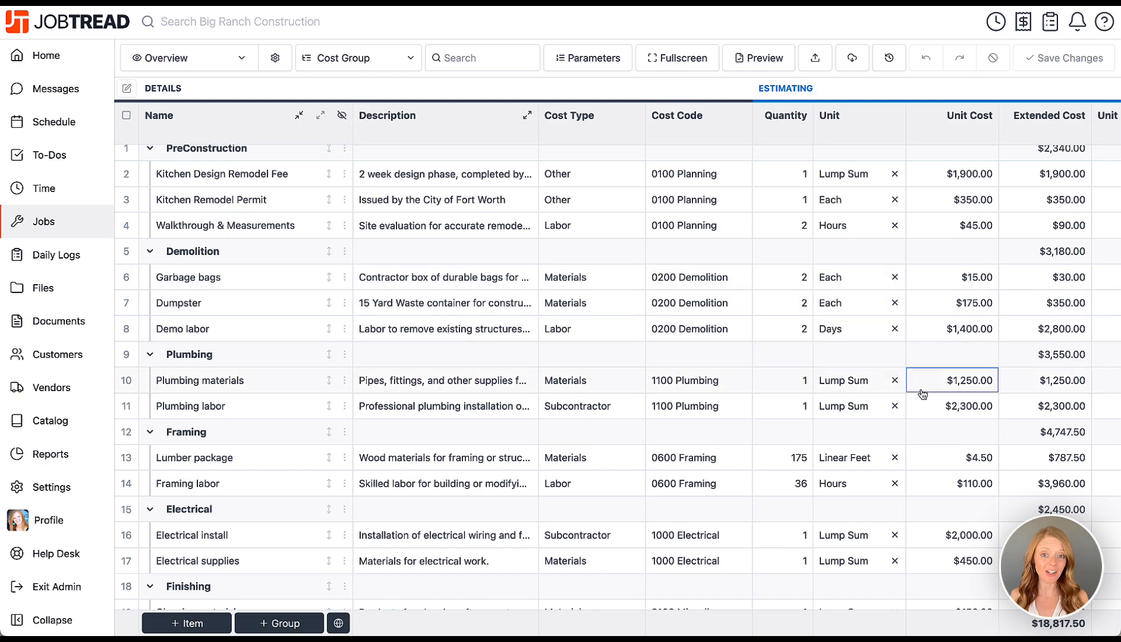
pyautogui.scroll(-6, 925, 411)
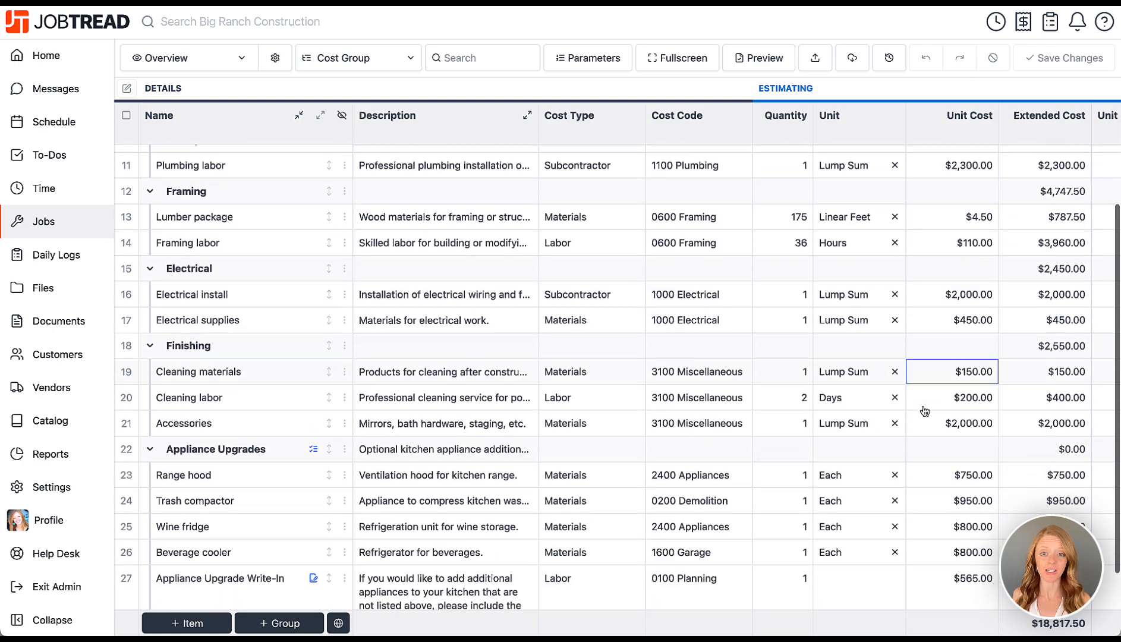